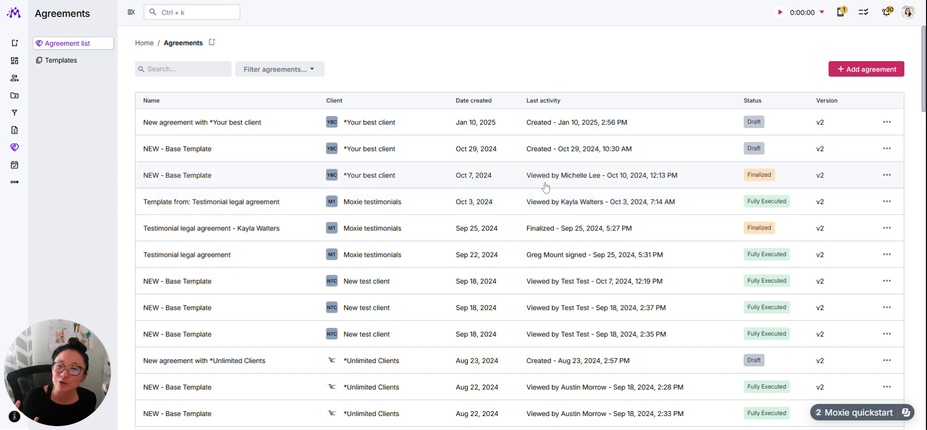
- Create a new agreement for the client *Your best client, using the v2 Proposal as the starting point
click(861, 70)
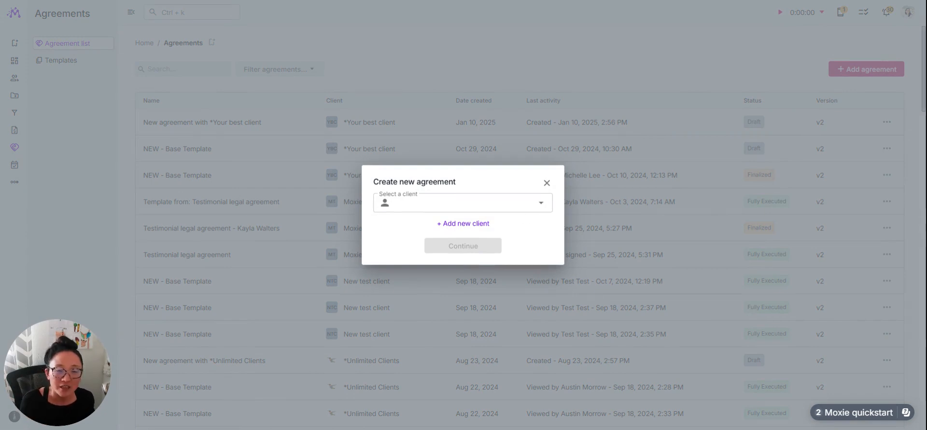
click(462, 203)
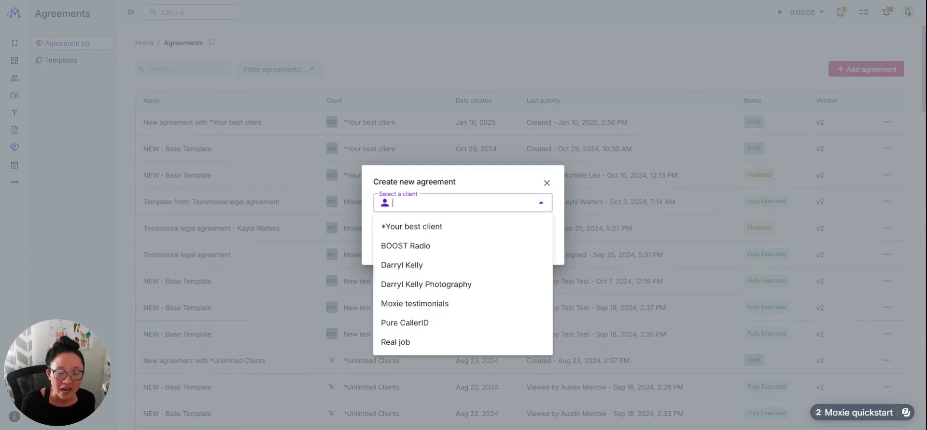
click(498, 234)
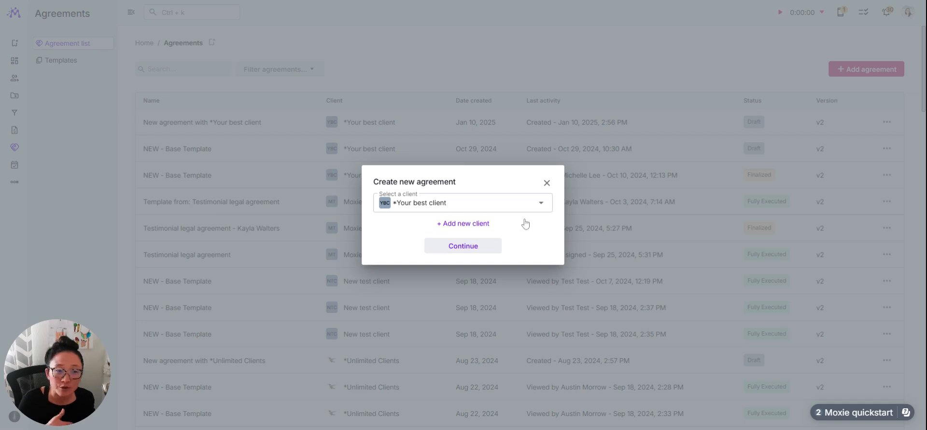
click(492, 251)
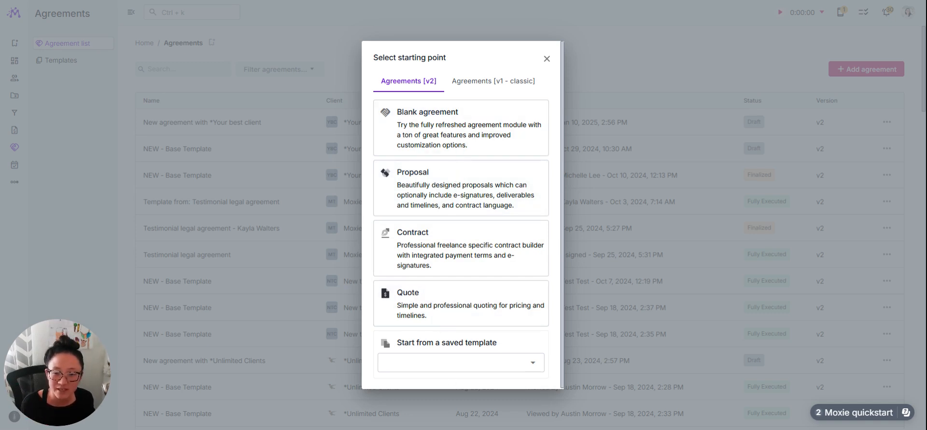
click(459, 363)
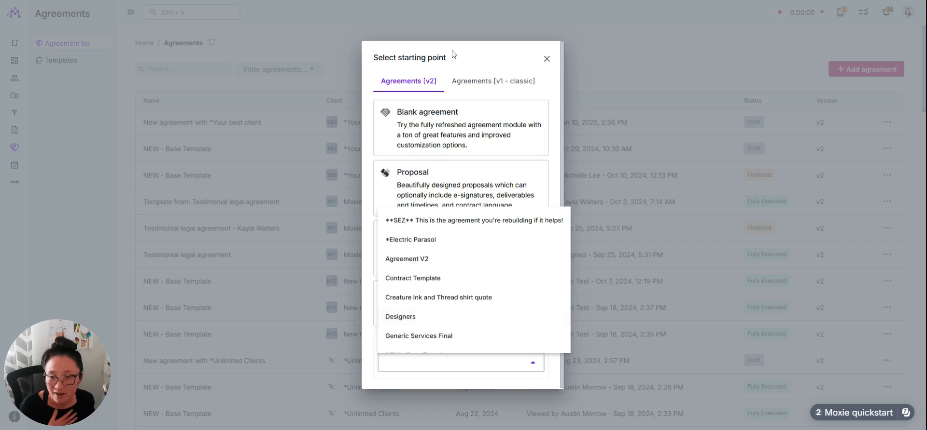
click(463, 54)
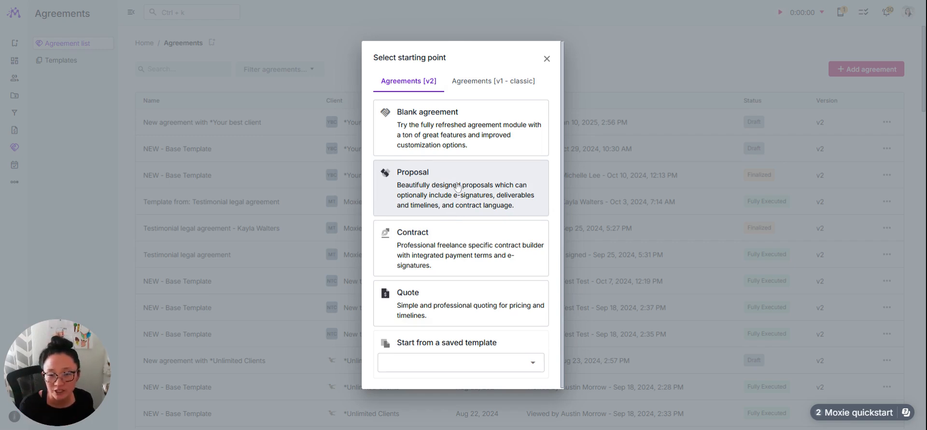
click(430, 199)
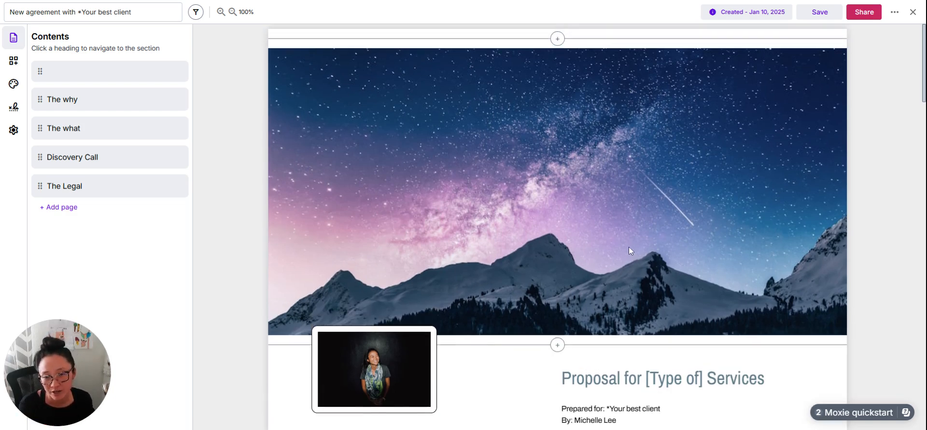
- Review the new proposal from its cover through packages, payment, discovery call and legal terms to the signers area, and close it
scroll(629, 247, down, 3)
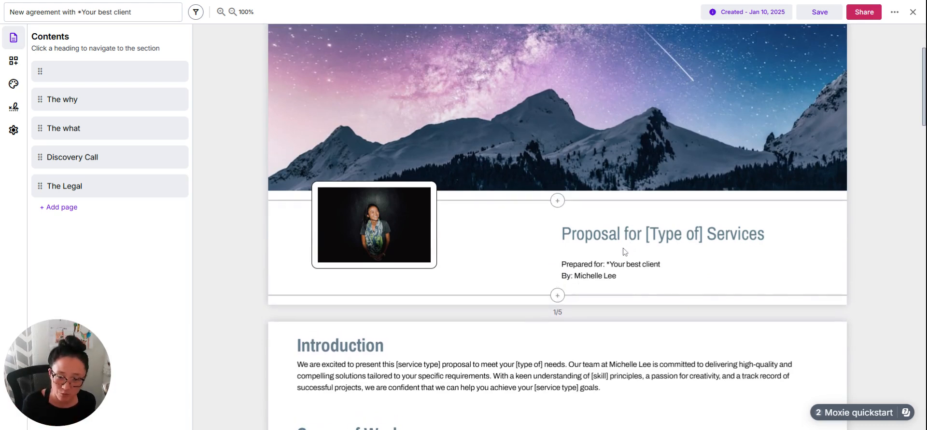
scroll(624, 251, down, 3)
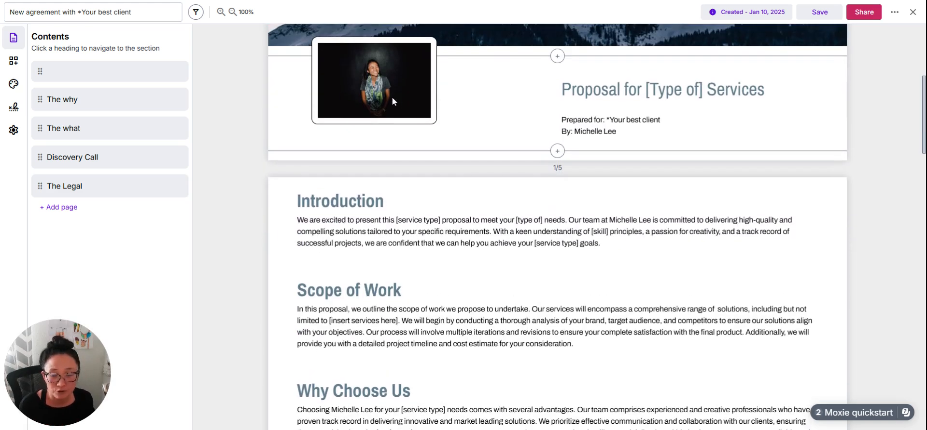
scroll(579, 242, down, 10)
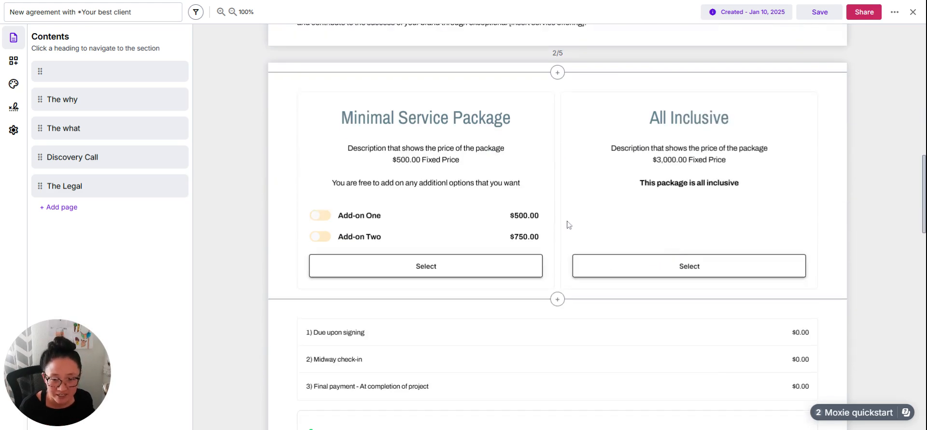
scroll(867, 206, down, 3)
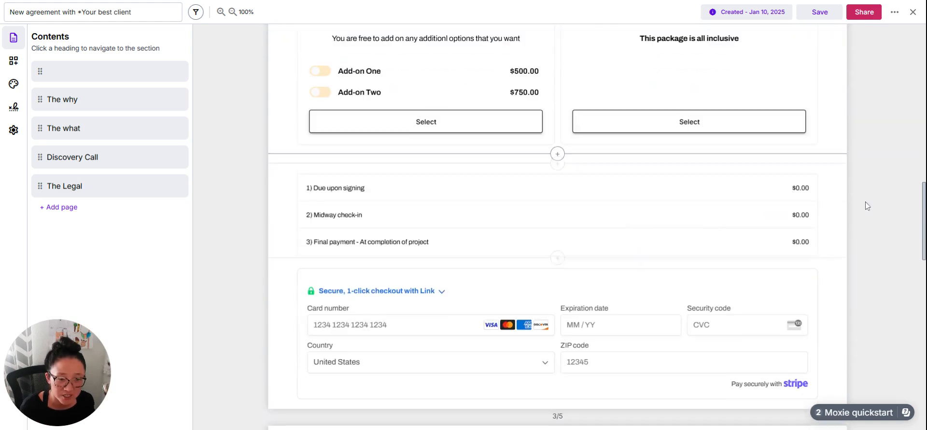
scroll(537, 248, down, 3)
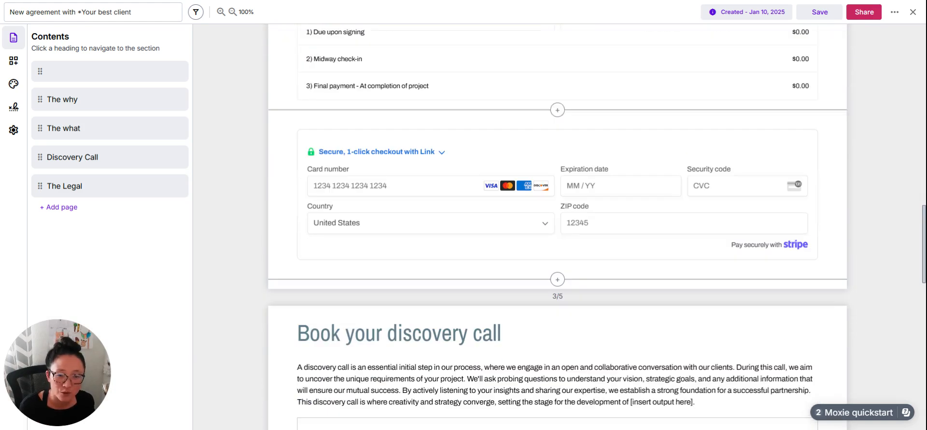
scroll(616, 251, down, 1)
scroll(559, 286, down, 1)
scroll(560, 286, up, 1)
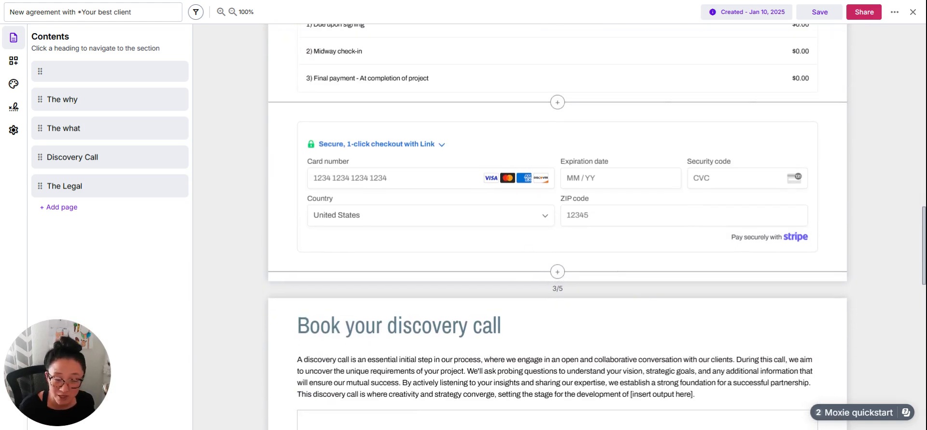
scroll(683, 215, down, 4)
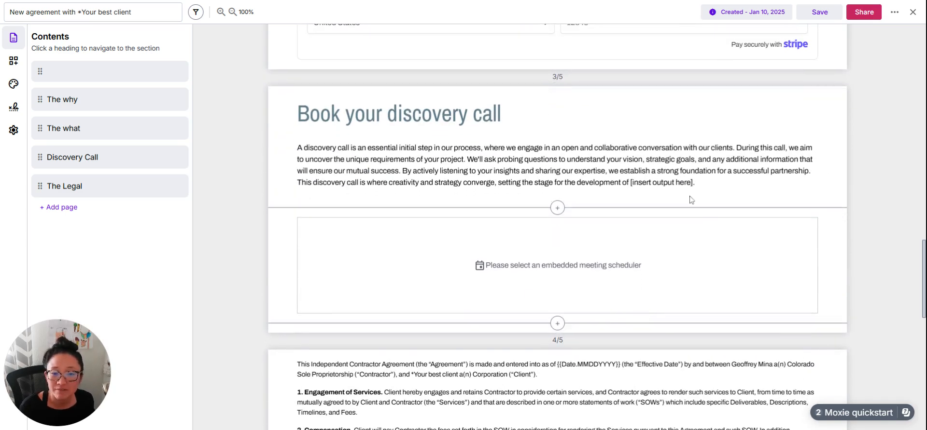
scroll(411, 256, down, 9)
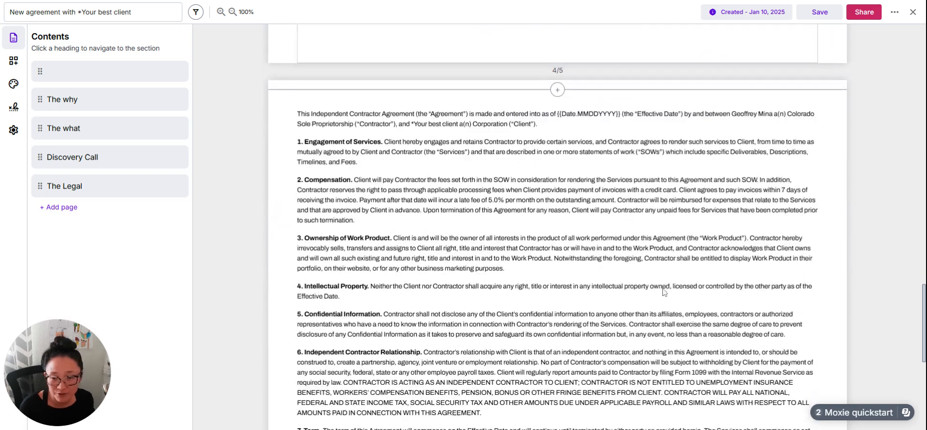
scroll(460, 74, down, 4)
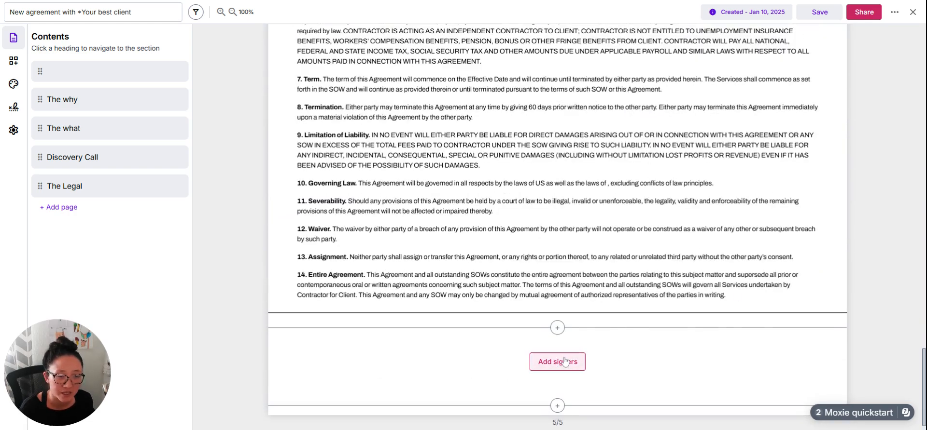
scroll(564, 358, up, 20)
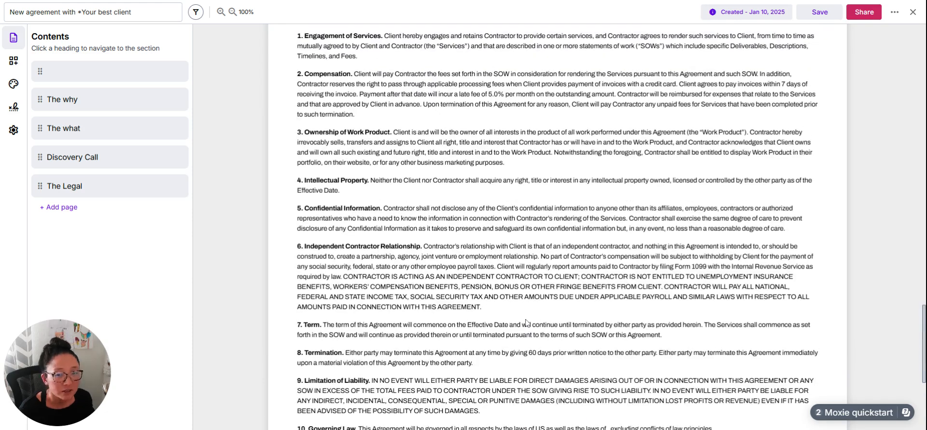
scroll(582, 284, up, 12)
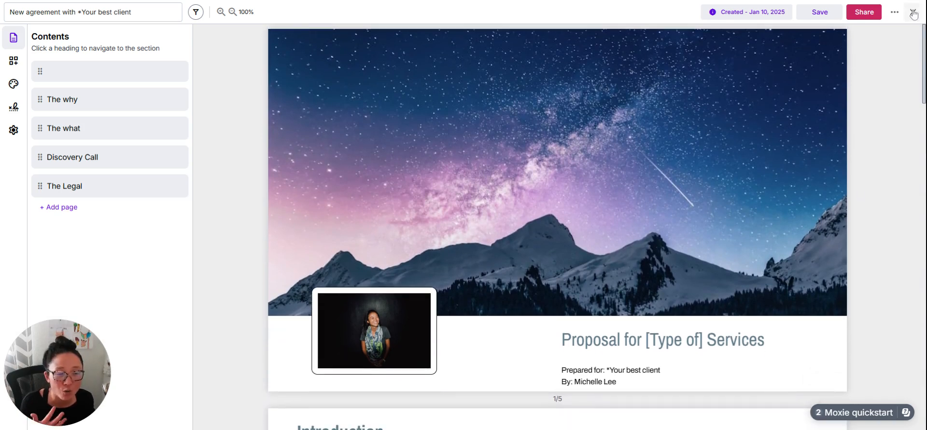
click(913, 13)
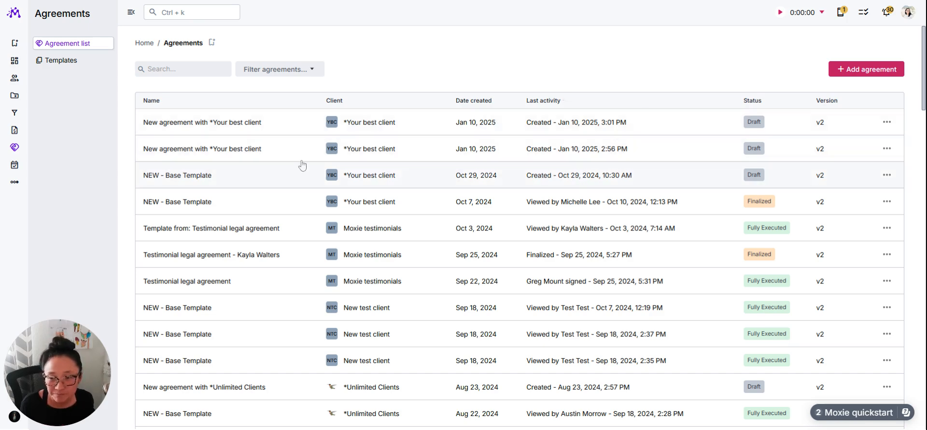
- Open the draft NEW - Base Template agreement for *Your best client and skim its pages
click(285, 182)
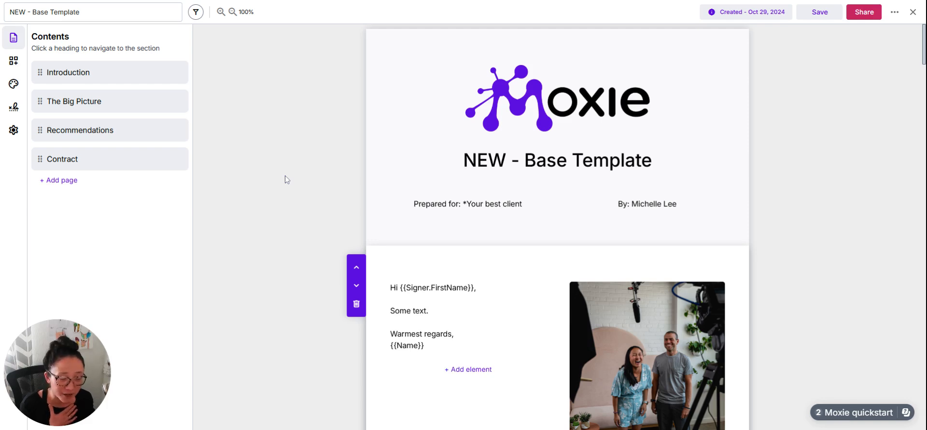
scroll(691, 174, down, 12)
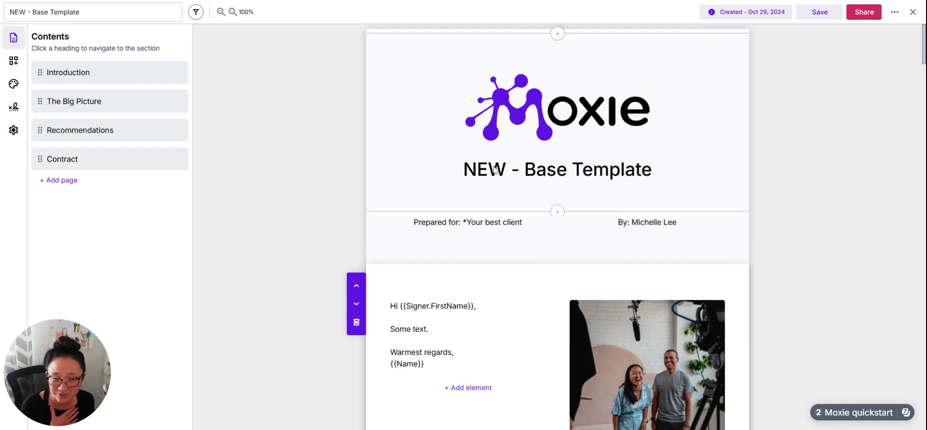
scroll(691, 179, down, 20)
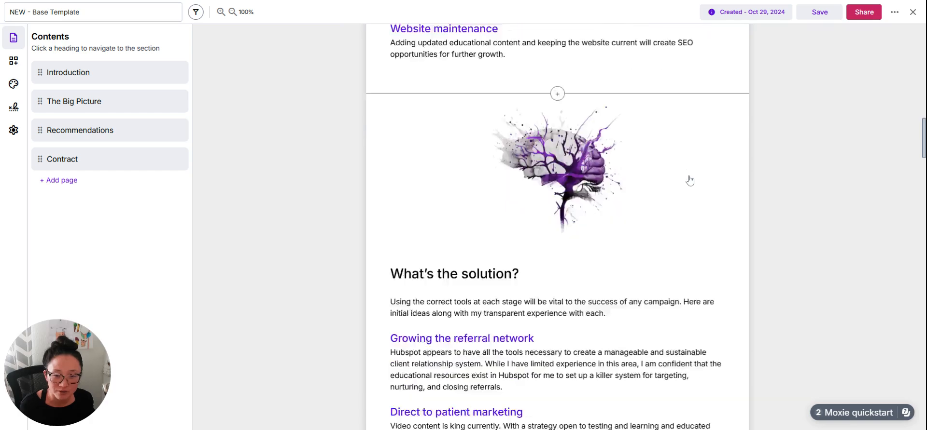
scroll(691, 180, up, 20)
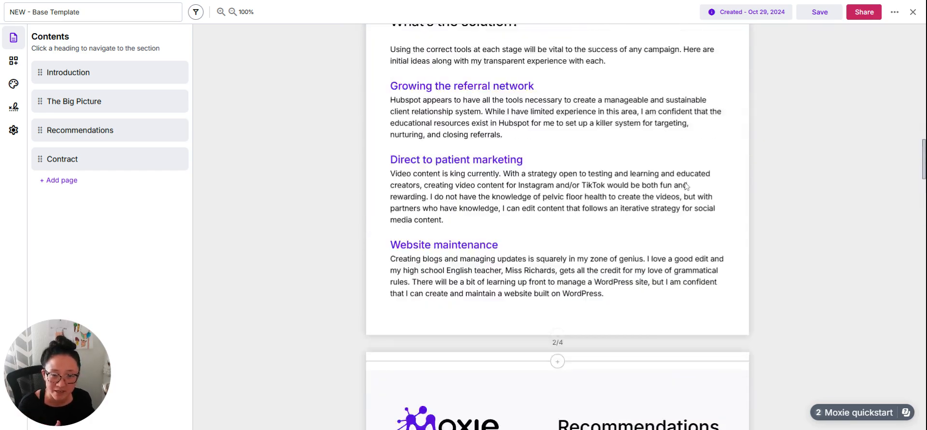
scroll(686, 187, up, 2)
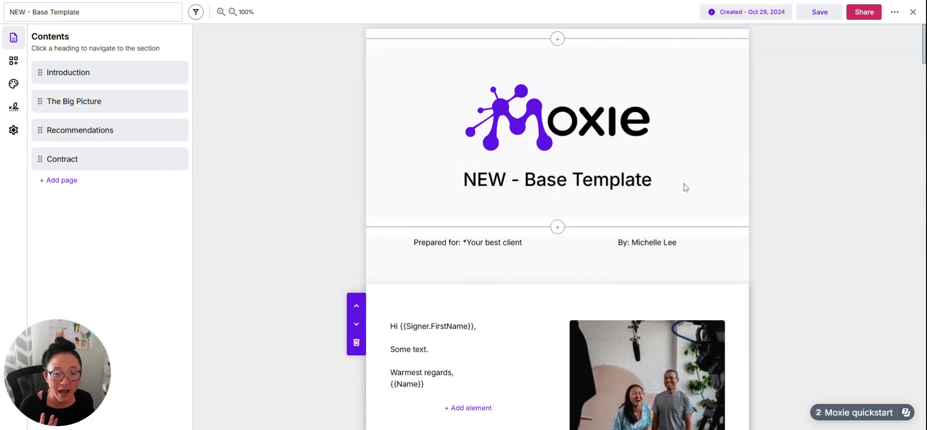
- Examine the agreement's styles, signers, settings and elements options, including the available page sizes, and return to the contents
click(14, 83)
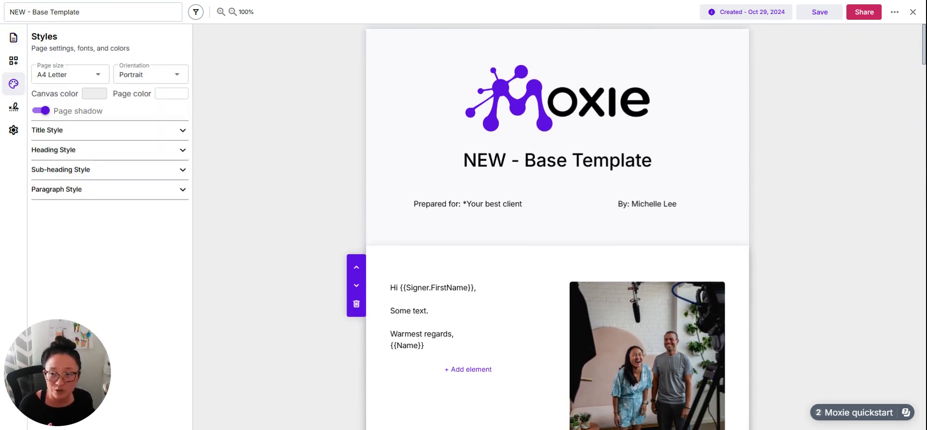
click(12, 109)
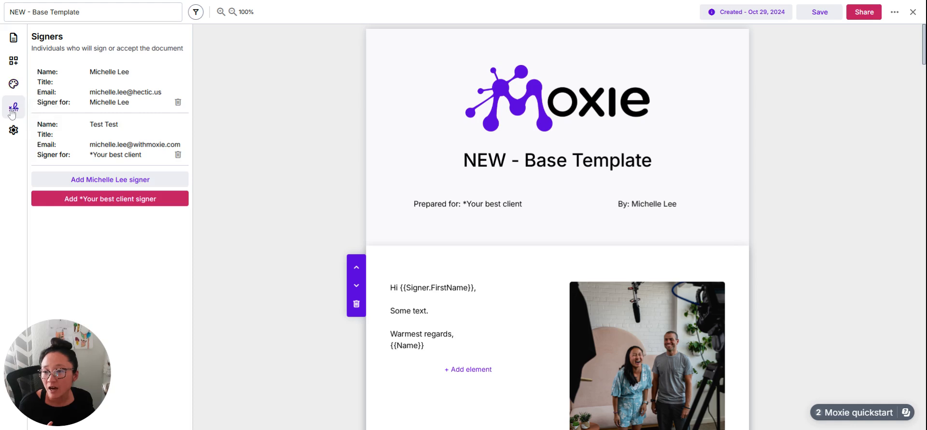
click(13, 129)
click(14, 42)
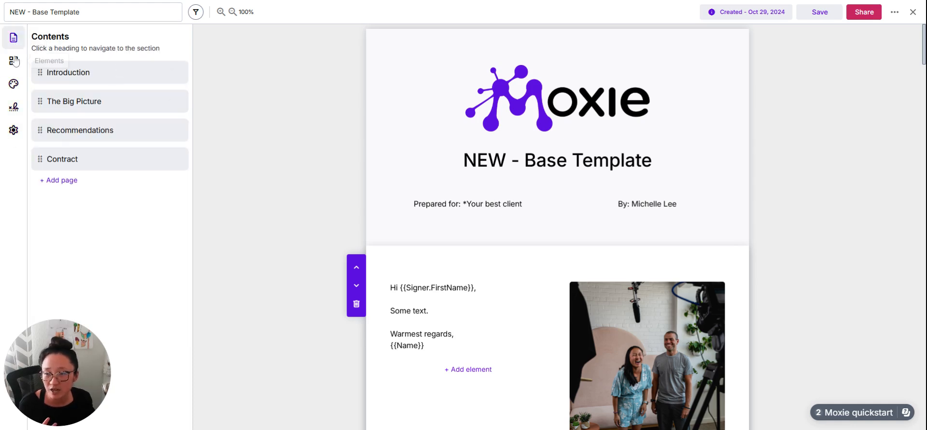
click(15, 62)
click(12, 89)
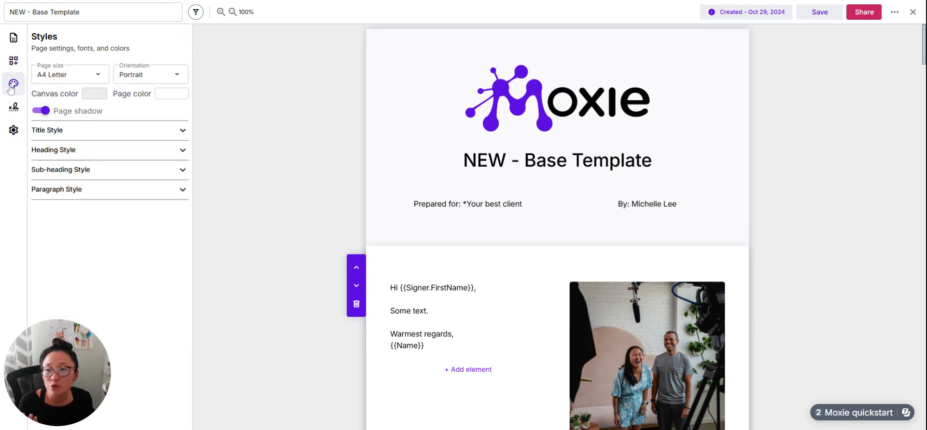
click(100, 78)
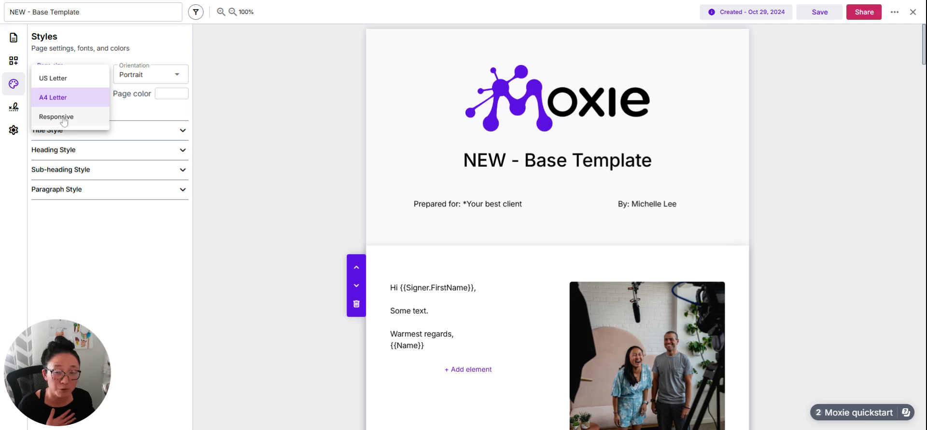
click(263, 127)
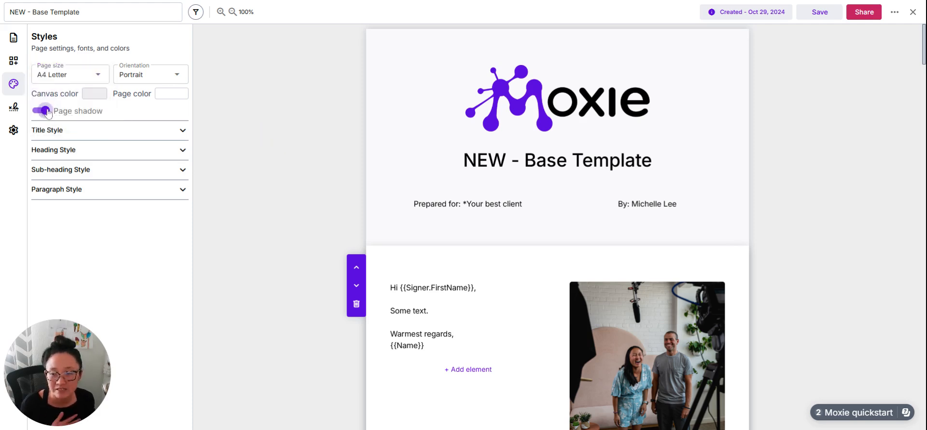
click(11, 41)
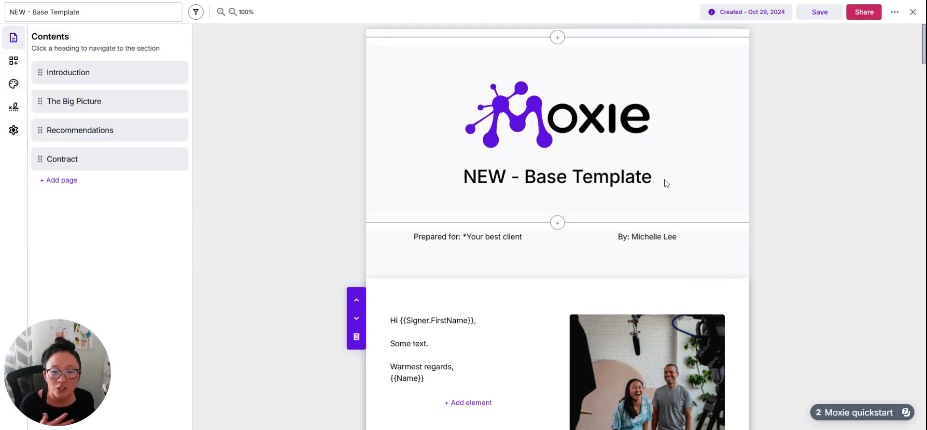
- Delete all the greeting and sign-off text from the text block beside the photo in the introduction
scroll(792, 300, down, 3)
click(423, 190)
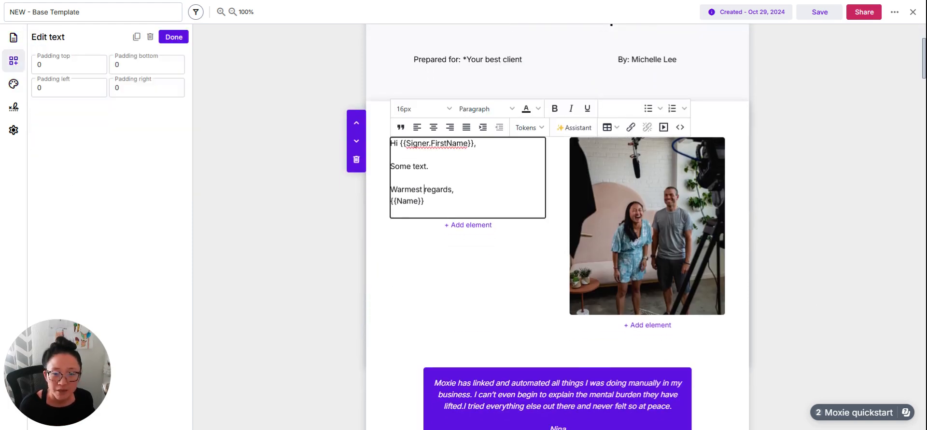
drag(425, 202, 390, 144)
key(BackSpace)
- Generate the introduction text with the AI Assistant, asking "please write me an intro paragraph for VA work for an agreement" and replying "do your best"
click(577, 129)
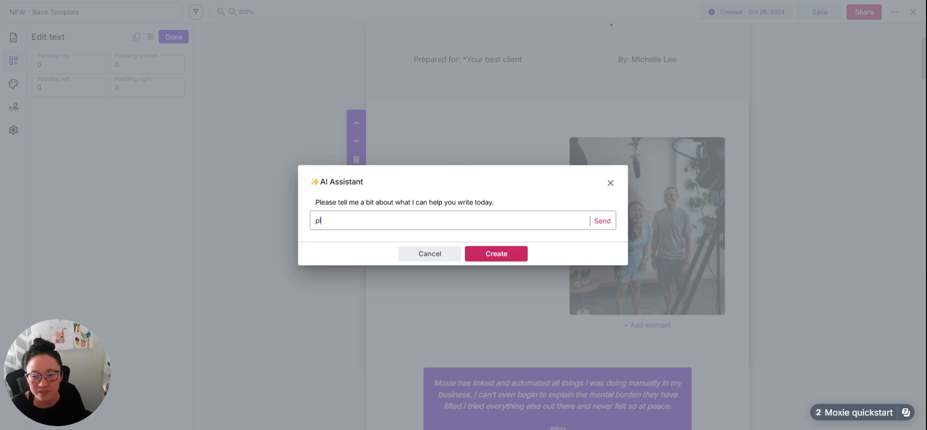
text(eas)
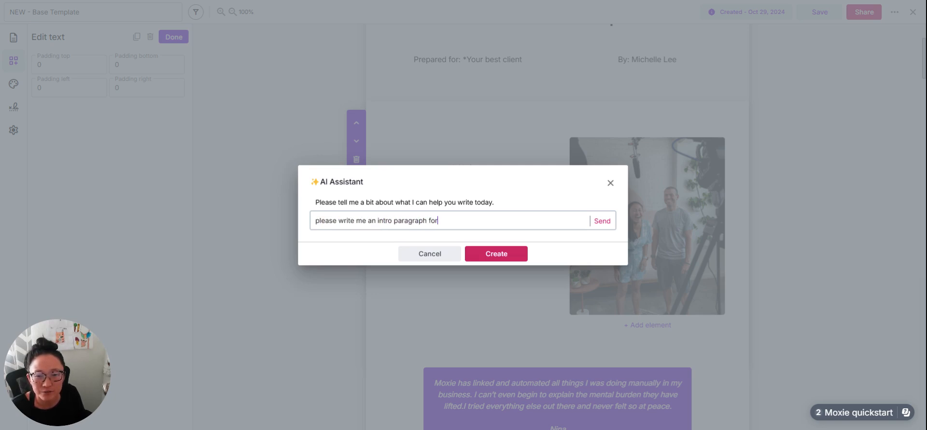
text(work o)
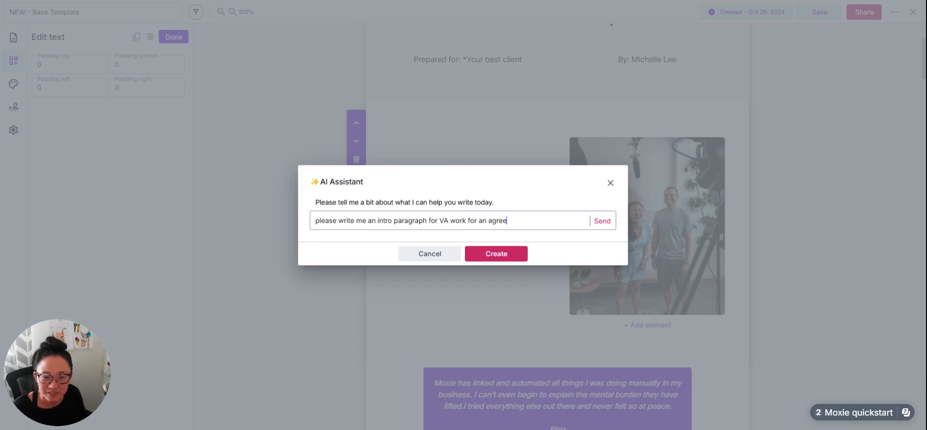
click(602, 221)
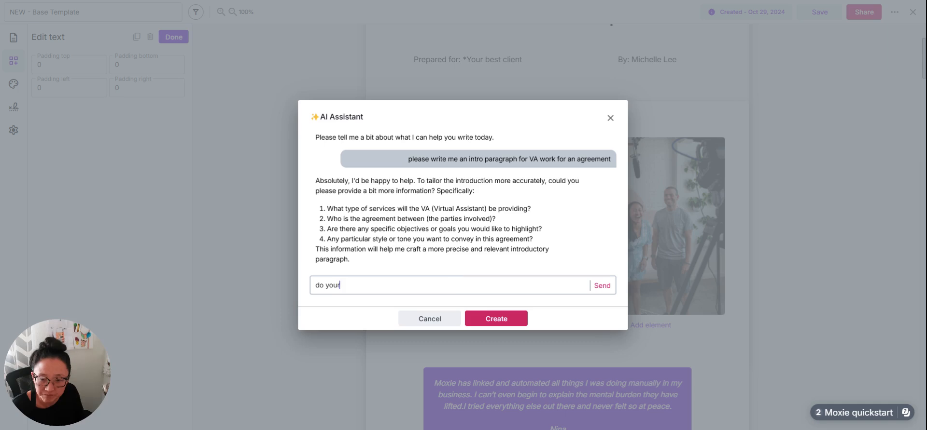
click(602, 285)
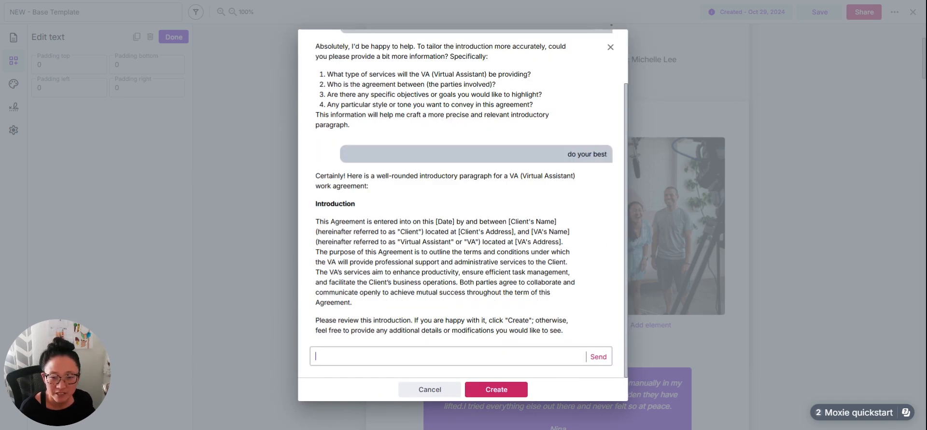
click(497, 390)
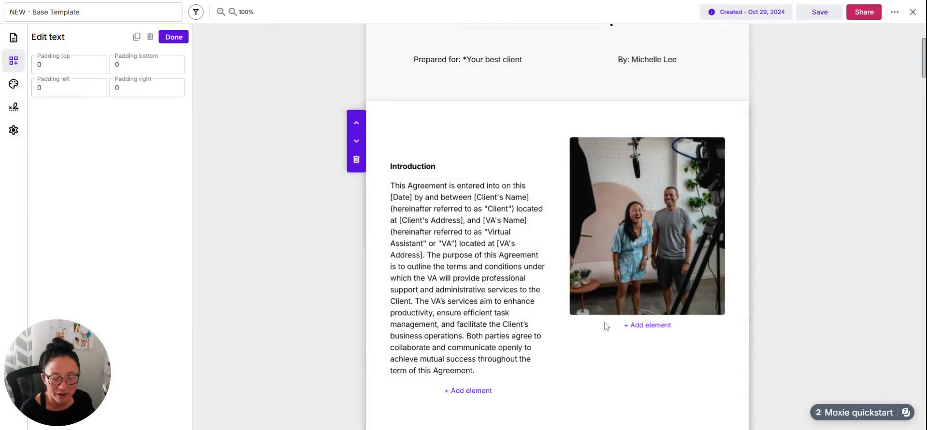
click(468, 255)
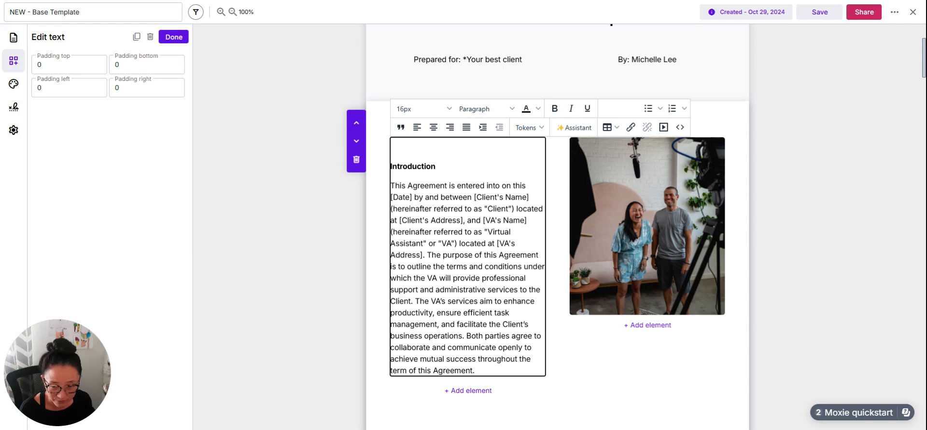
- Replace the [Date] placeholder in the introduction paragraph with the Agreement.DateCreated token
drag(412, 198, 392, 198)
click(410, 197)
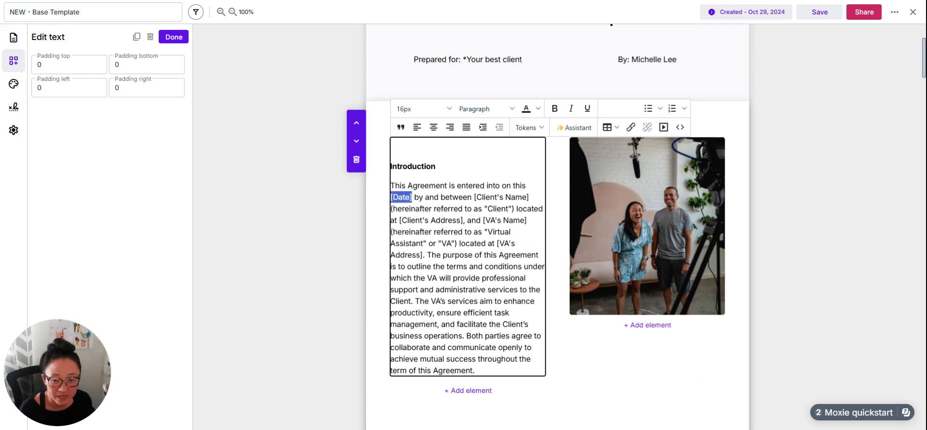
click(542, 128)
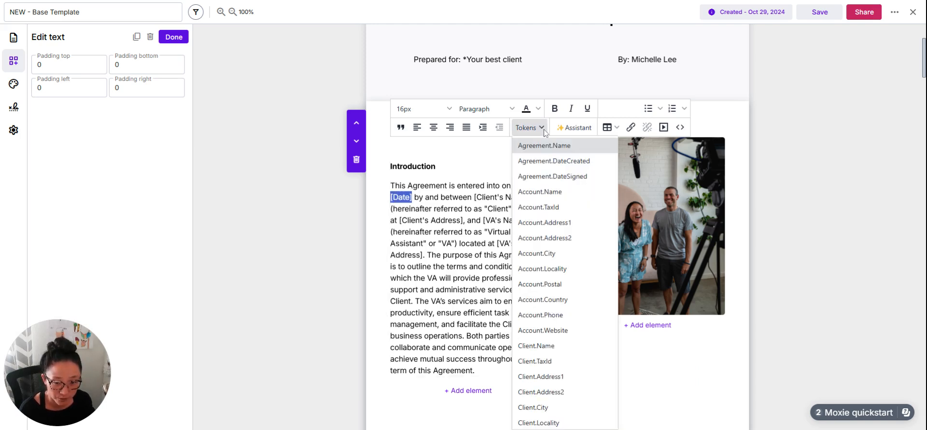
scroll(548, 304, down, 1)
scroll(544, 292, up, 1)
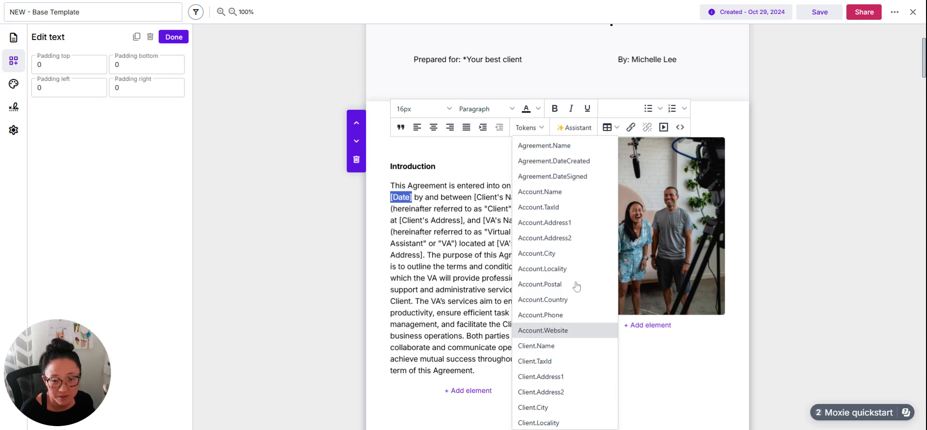
click(554, 161)
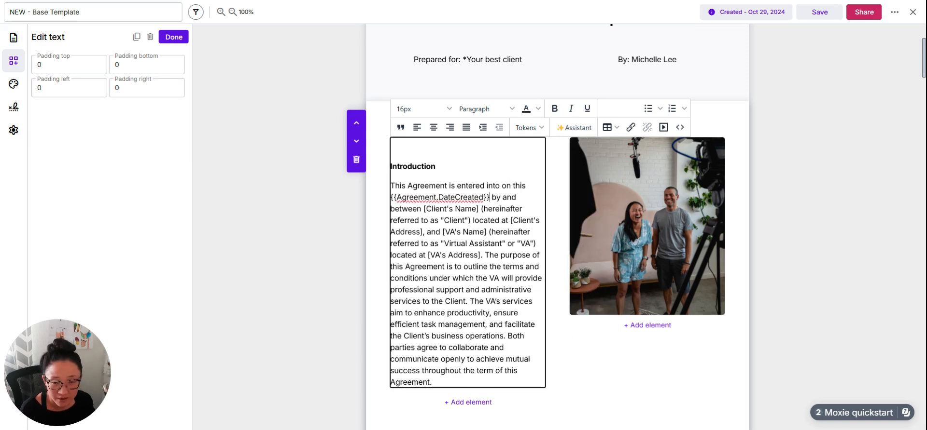
- Replace the [Client's Name] placeholder in the introduction paragraph with the Client.Name token
drag(424, 209, 480, 209)
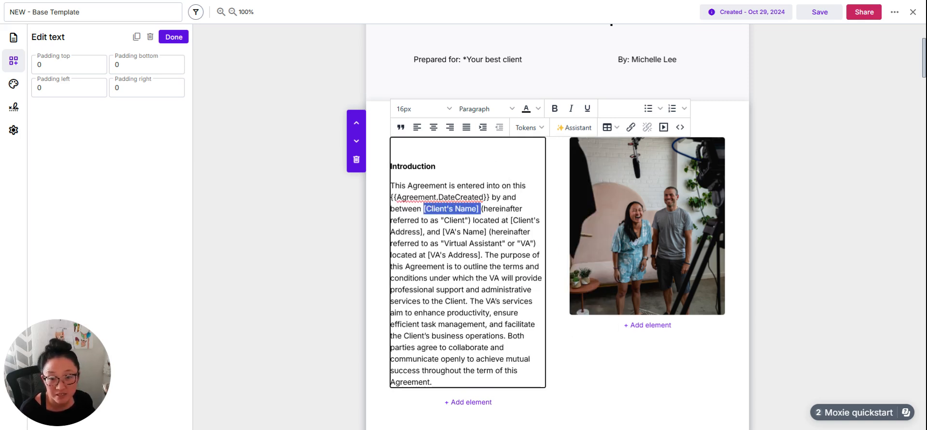
click(541, 128)
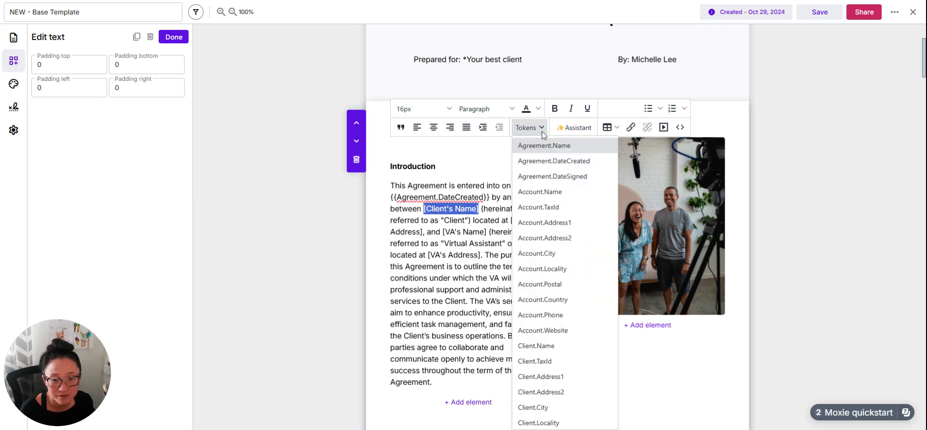
click(547, 347)
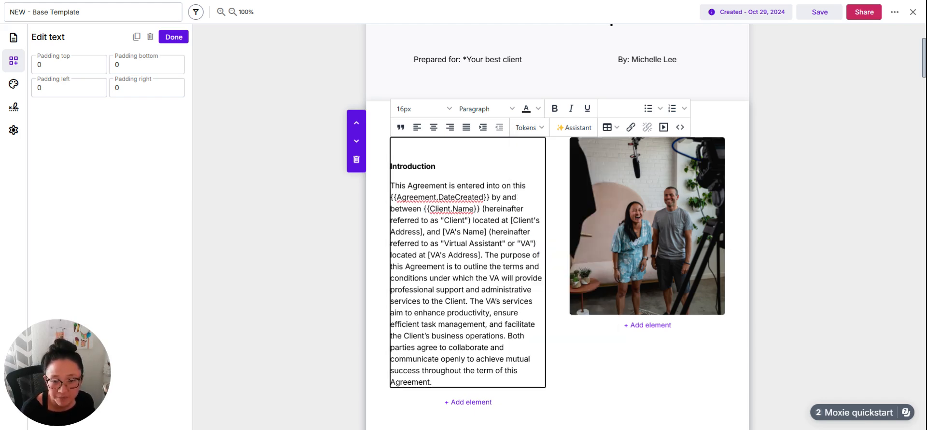
- Look through the custom client field and opportunity tokens available for the introduction text
scroll(505, 119, down, 5)
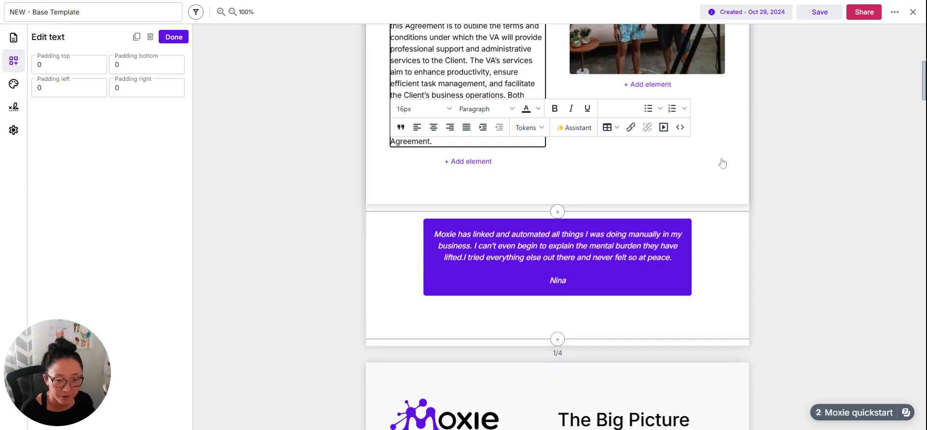
click(527, 127)
scroll(574, 316, down, 6)
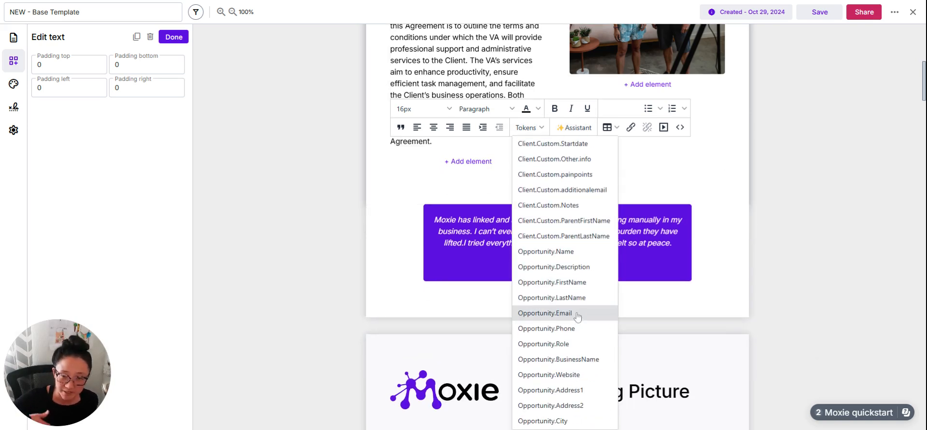
click(837, 280)
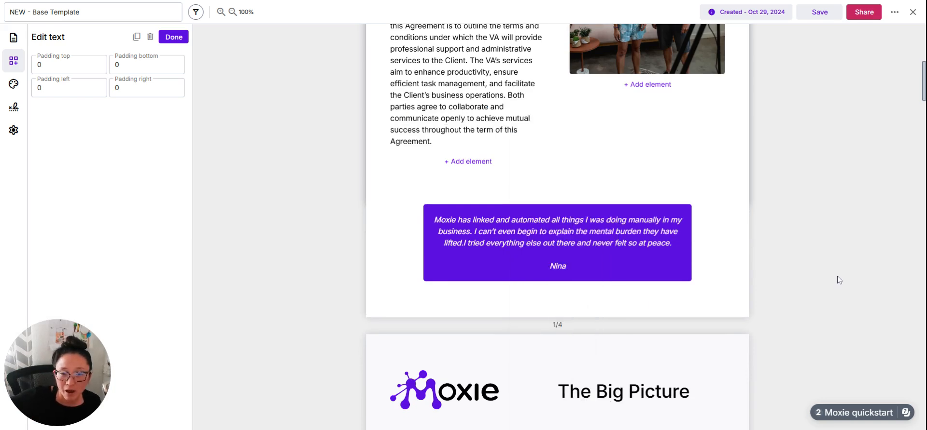
- Select the Option 1 package among the tailored engagement options on the Recommendations page
scroll(825, 295, down, 7)
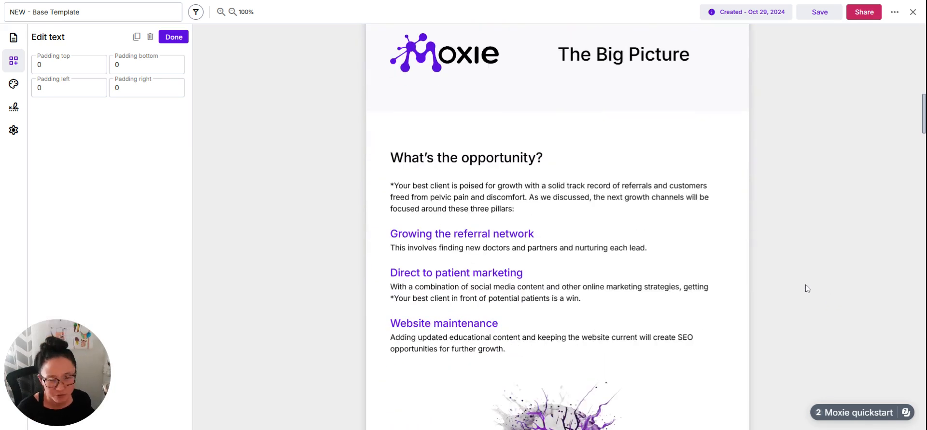
scroll(492, 278, down, 15)
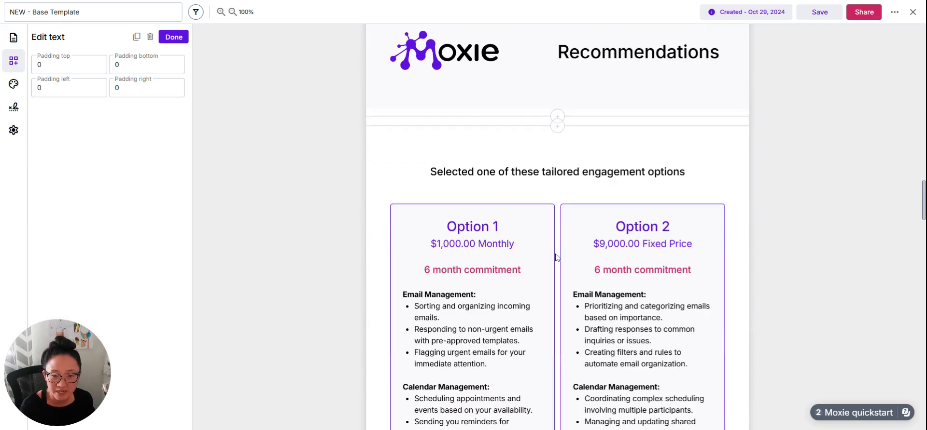
scroll(517, 268, down, 3)
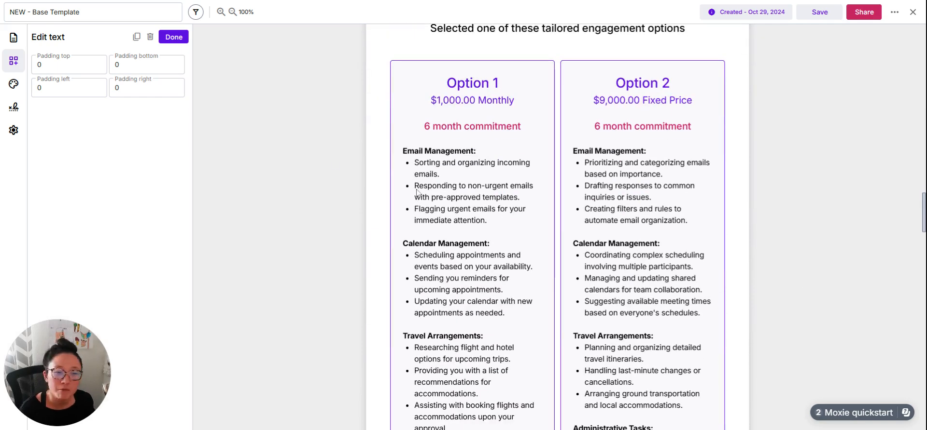
click(532, 250)
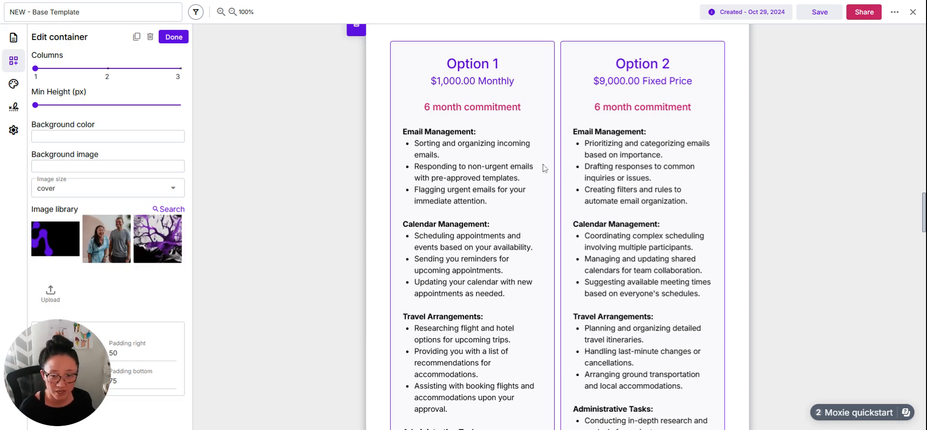
scroll(598, 259, down, 4)
scroll(598, 261, down, 4)
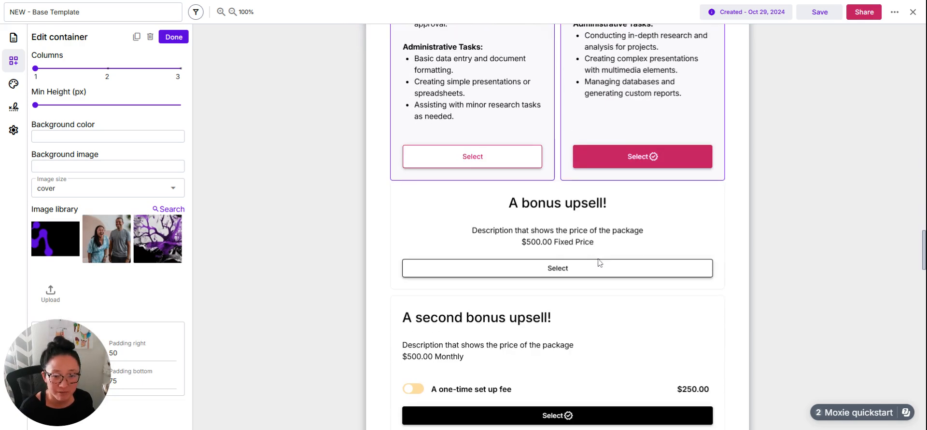
scroll(637, 243, up, 1)
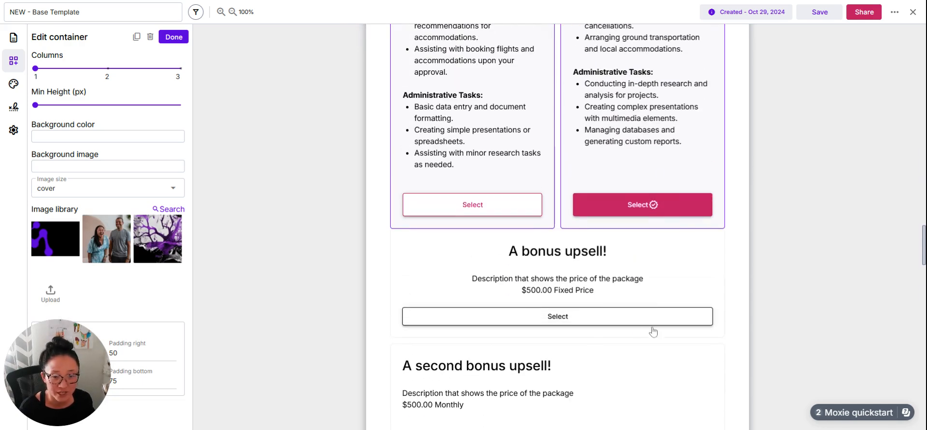
click(472, 205)
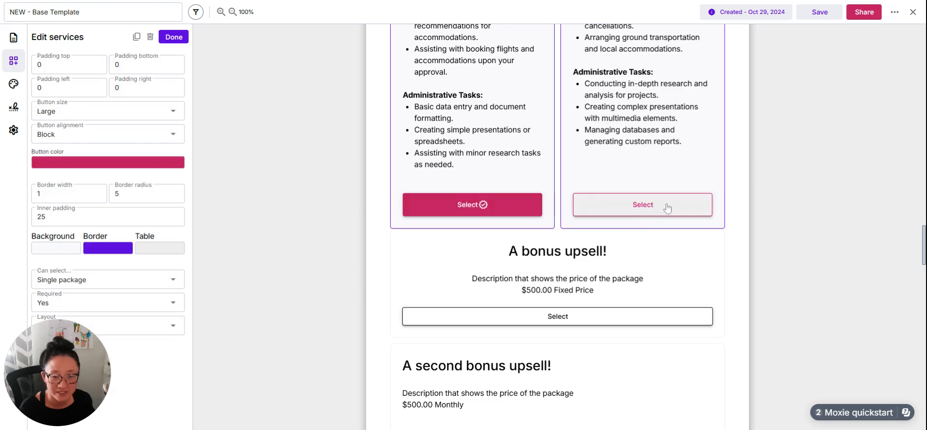
- Compare the descriptions and service lists of the Option 1 and Option 2 packages
scroll(743, 197, up, 4)
scroll(744, 193, up, 9)
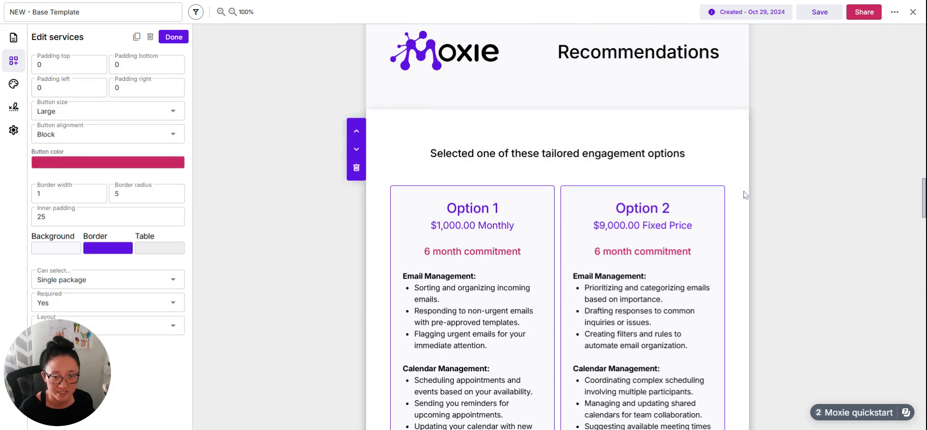
scroll(733, 207, down, 11)
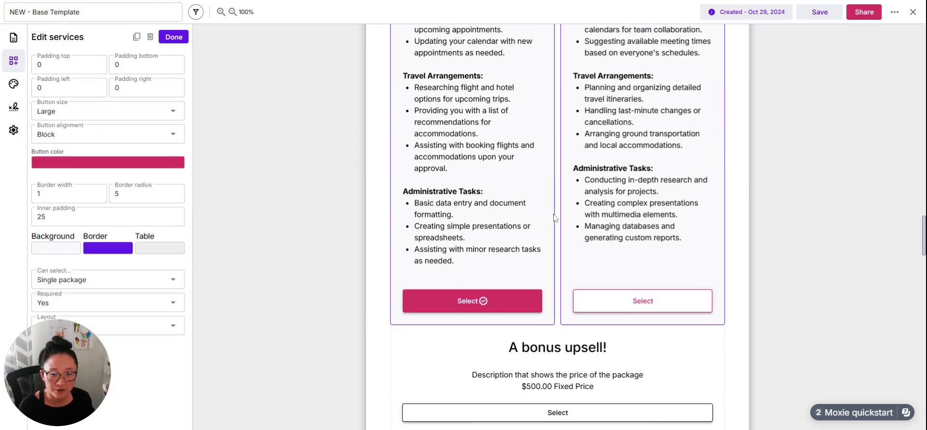
scroll(615, 194, up, 3)
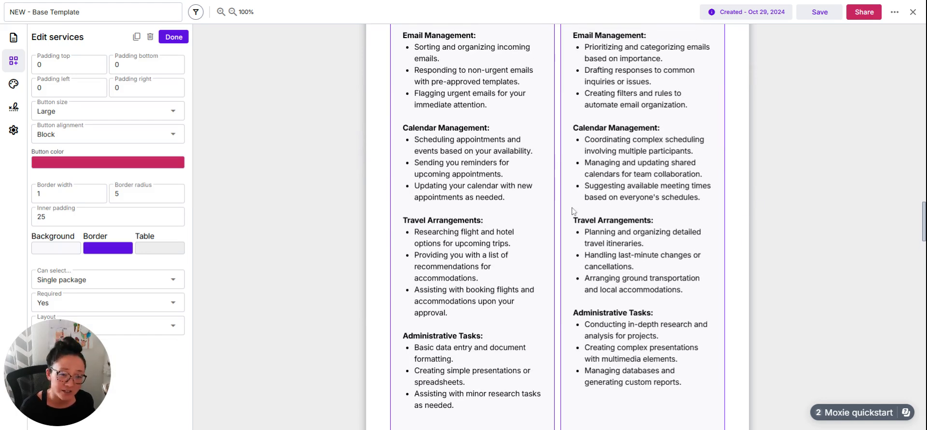
scroll(710, 244, down, 5)
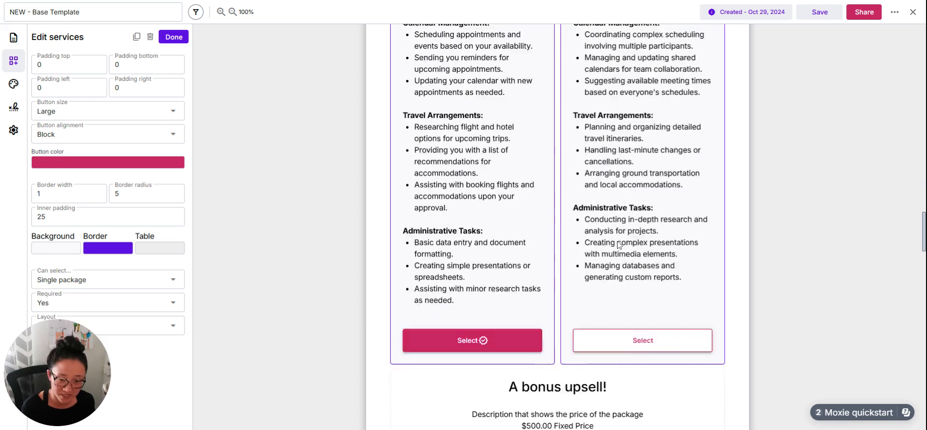
- Try the Row layout on the bonus upsell packages, return it to Stacked, and finish editing them
click(485, 380)
scroll(485, 380, down, 3)
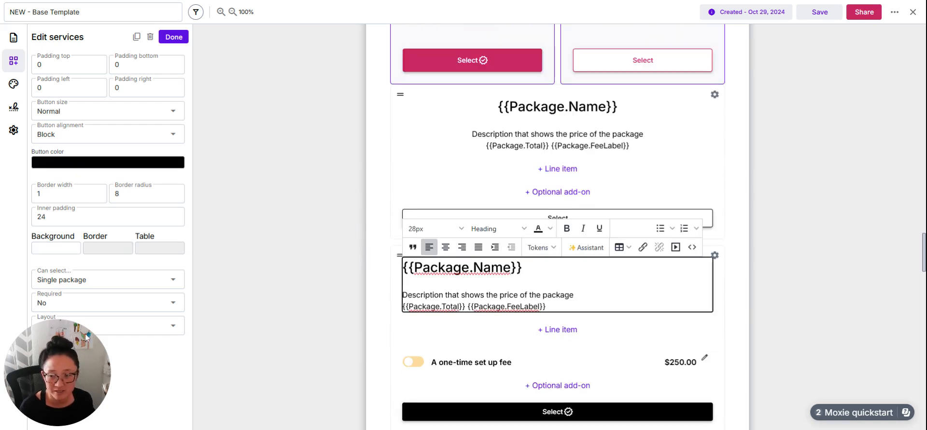
drag(64, 365, 285, 294)
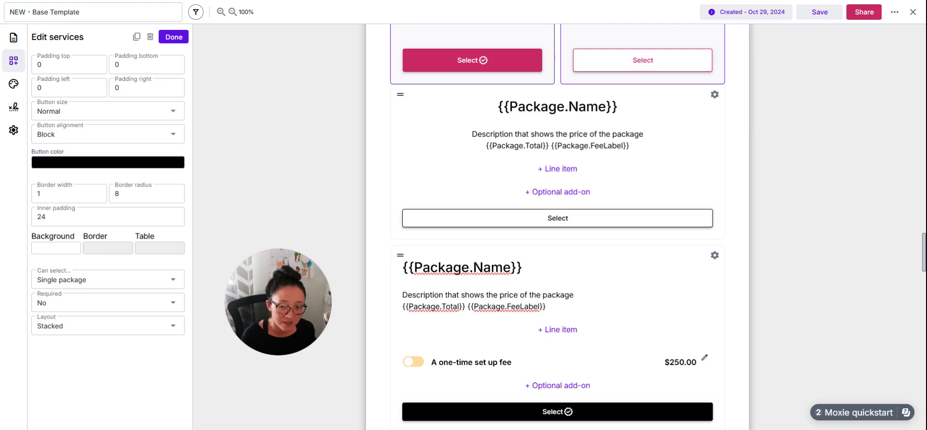
click(54, 330)
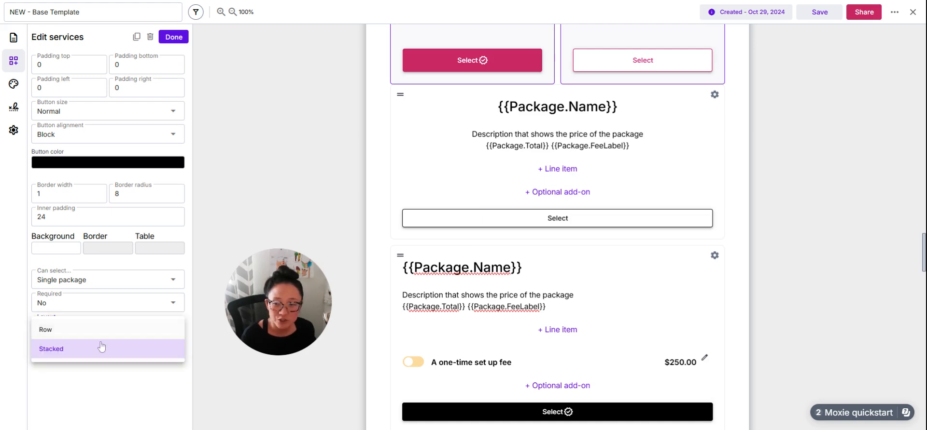
click(72, 327)
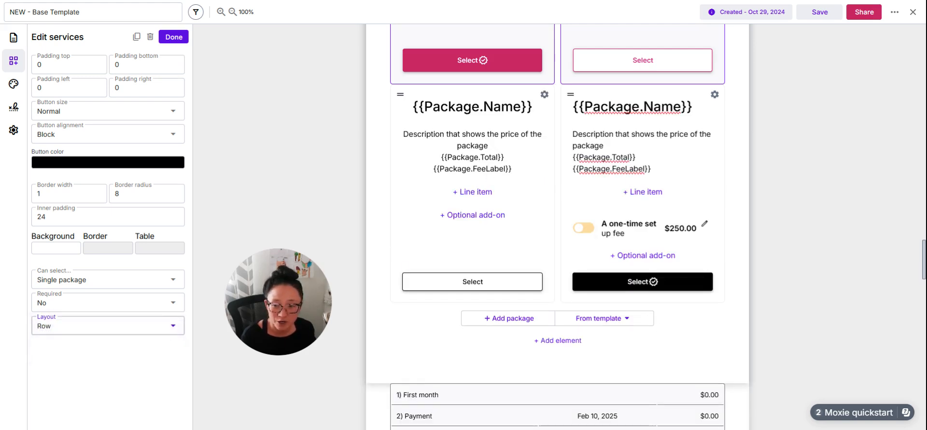
click(106, 326)
click(127, 348)
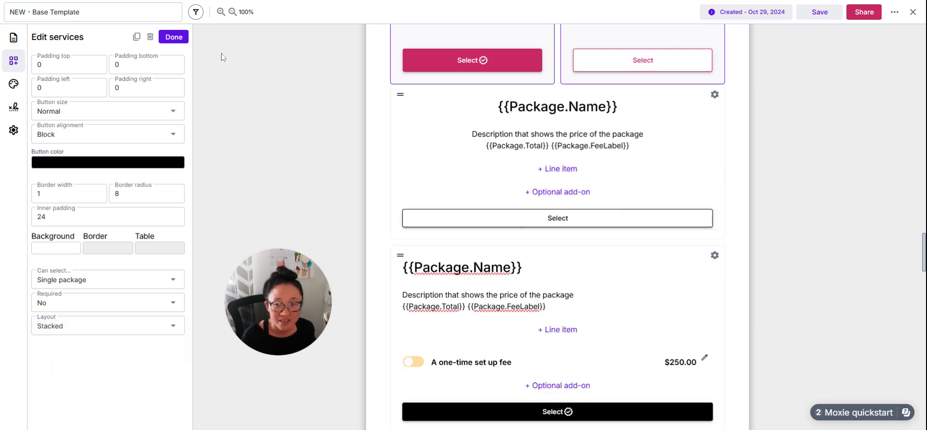
click(173, 37)
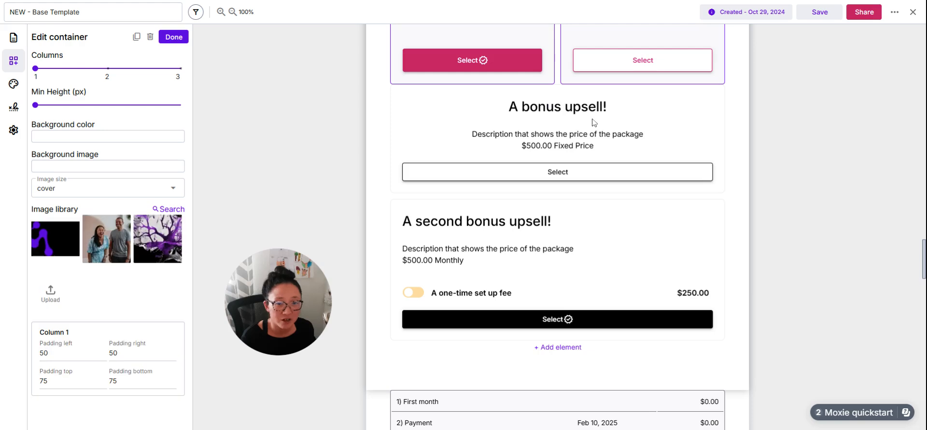
- Select the "A bonus upsell!" package below the two main options
click(598, 174)
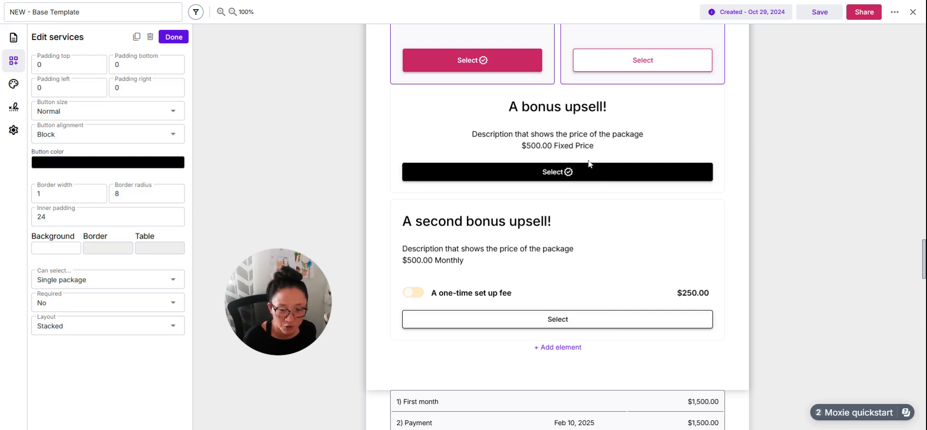
- Select the "A second bonus upsell!" package and try its optional one-time set up fee on and off
click(600, 320)
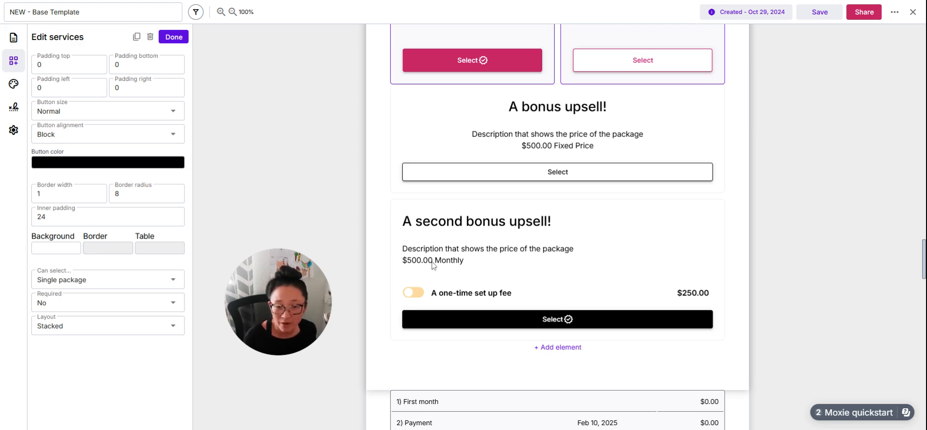
click(432, 300)
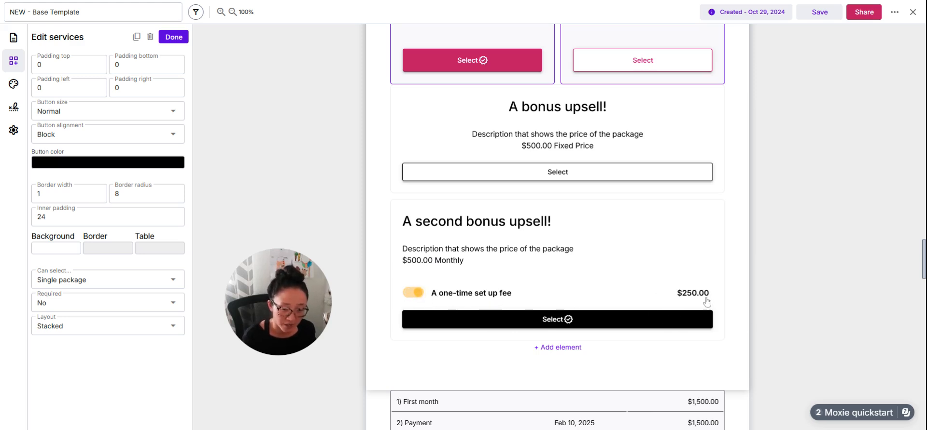
click(492, 296)
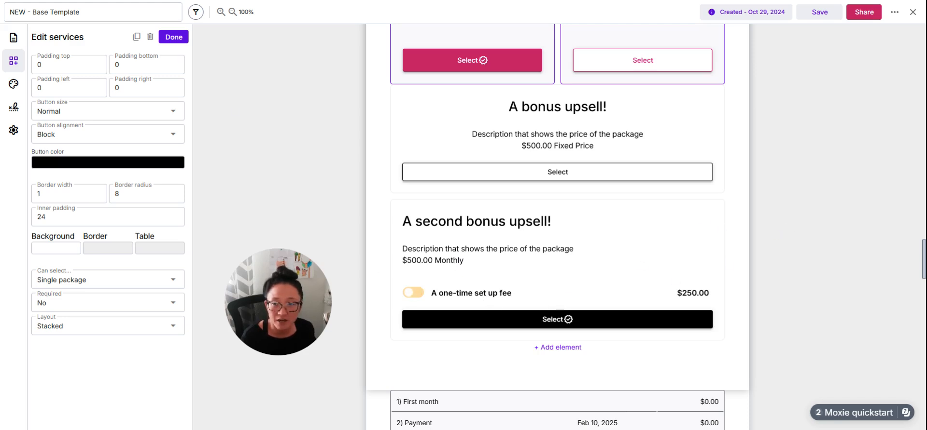
- Toggle the second bonus upsell's one-time set up fee and compare the amounts in the payment plan below it
click(173, 37)
click(487, 316)
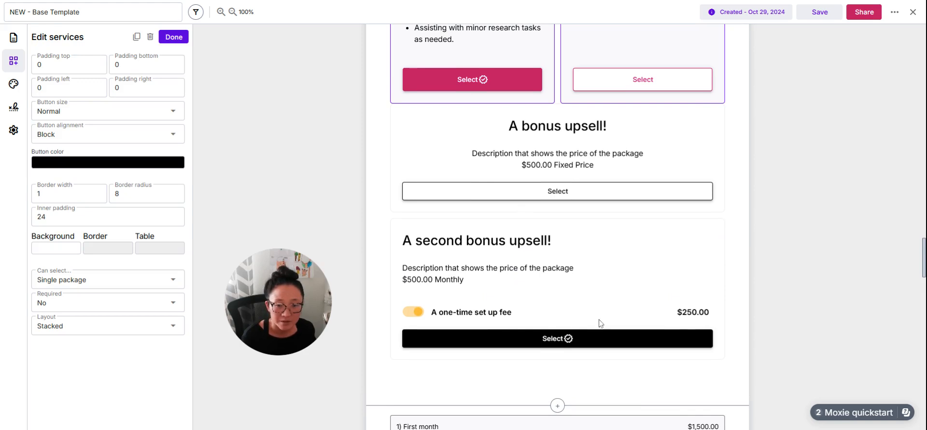
scroll(784, 285, up, 4)
scroll(784, 282, down, 5)
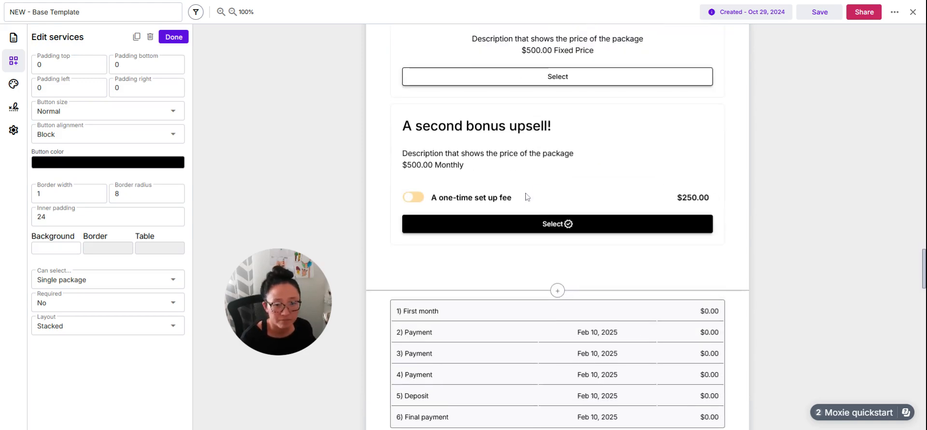
click(510, 199)
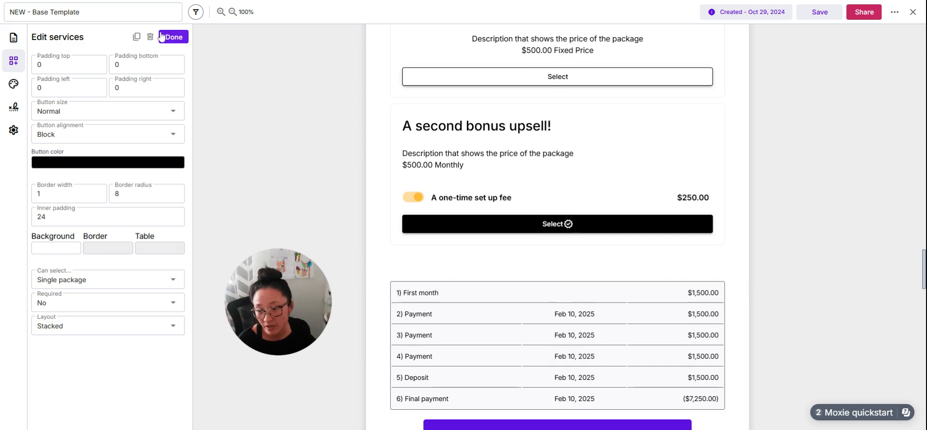
scroll(671, 232, up, 2)
click(670, 243)
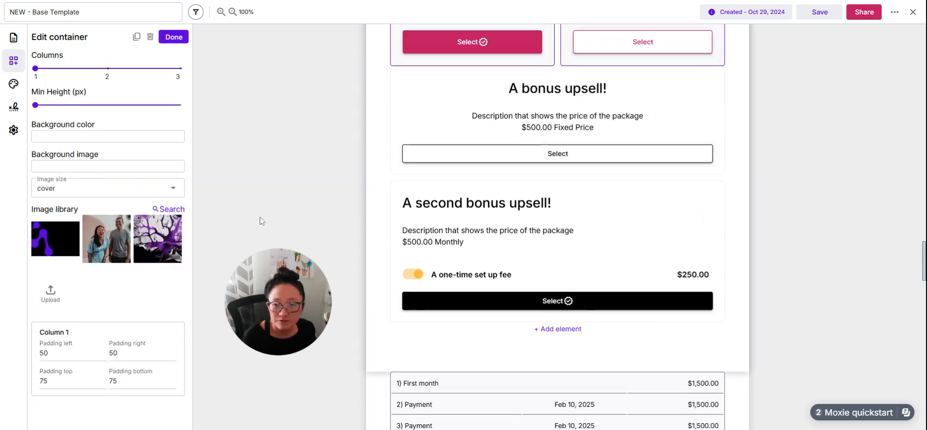
click(511, 284)
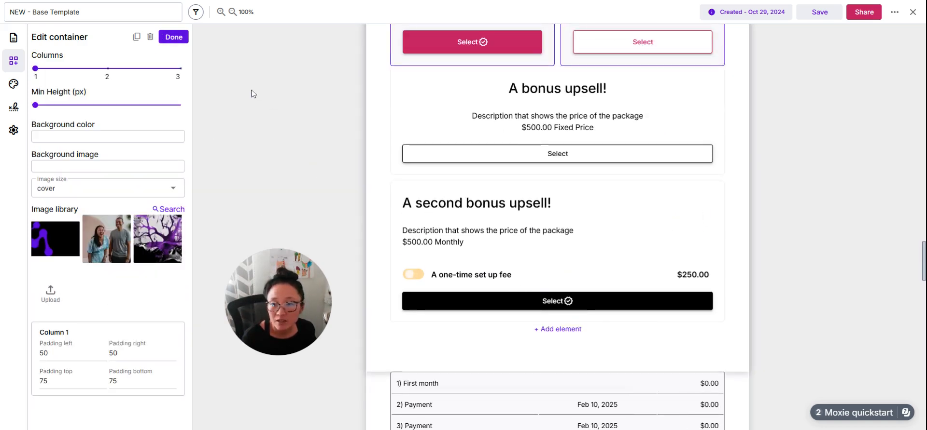
- Review the package settings of the second bonus upsell, including its fee type and recurring period, without changing them
click(172, 38)
click(651, 243)
click(610, 221)
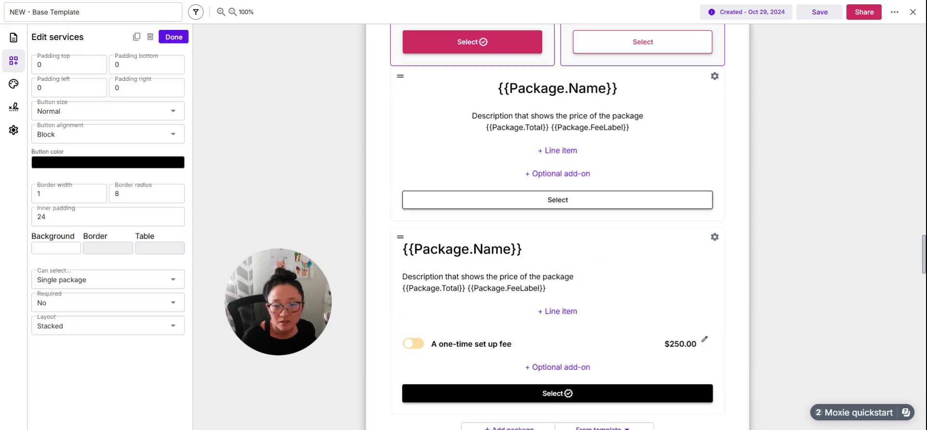
click(714, 238)
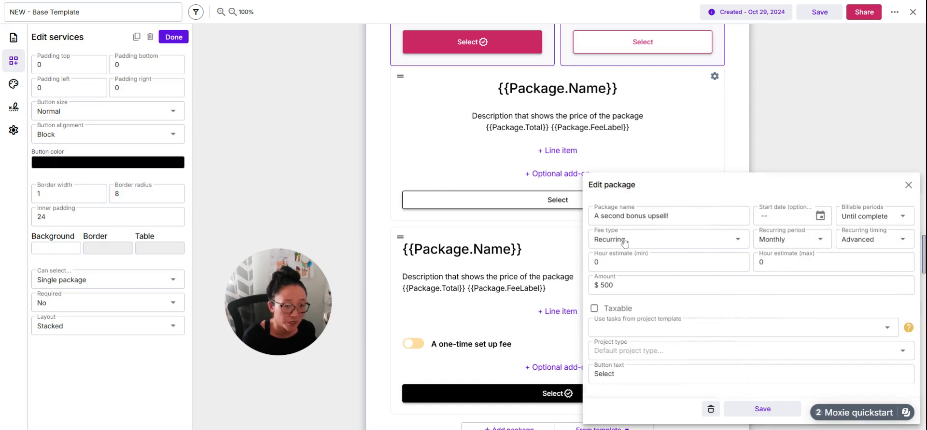
click(818, 123)
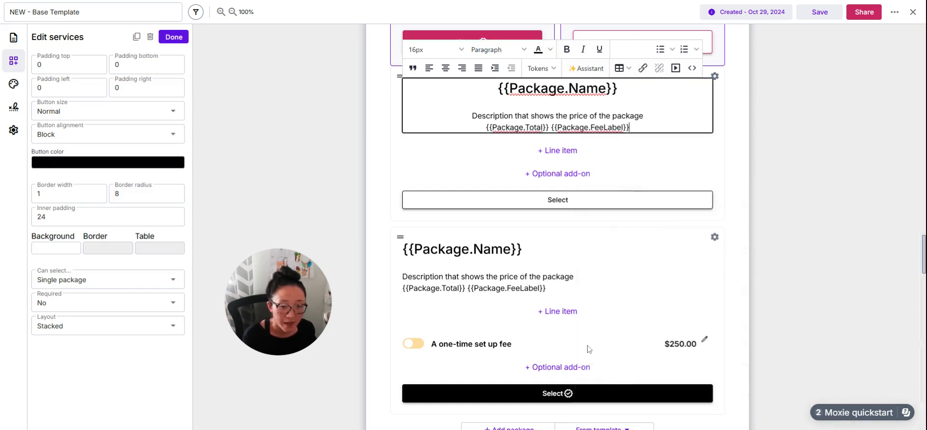
- Examine the fee type choices of the one-time set up fee add-on, leave them as they are, and finish editing the services
click(703, 340)
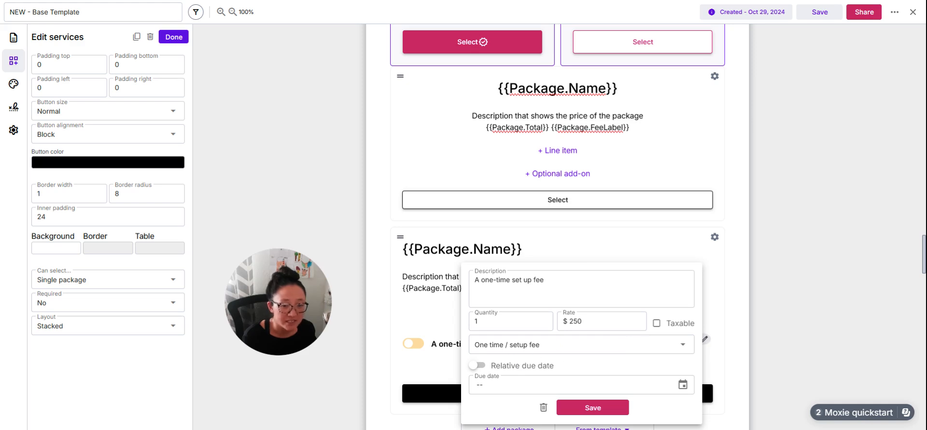
click(586, 345)
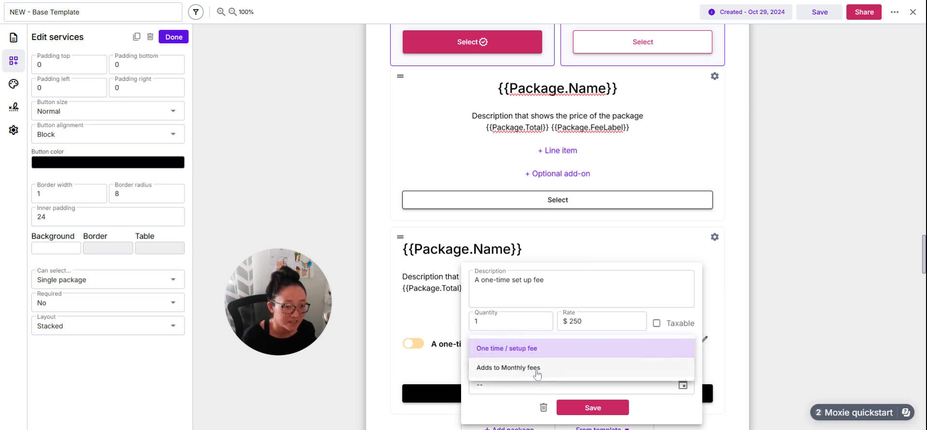
click(802, 315)
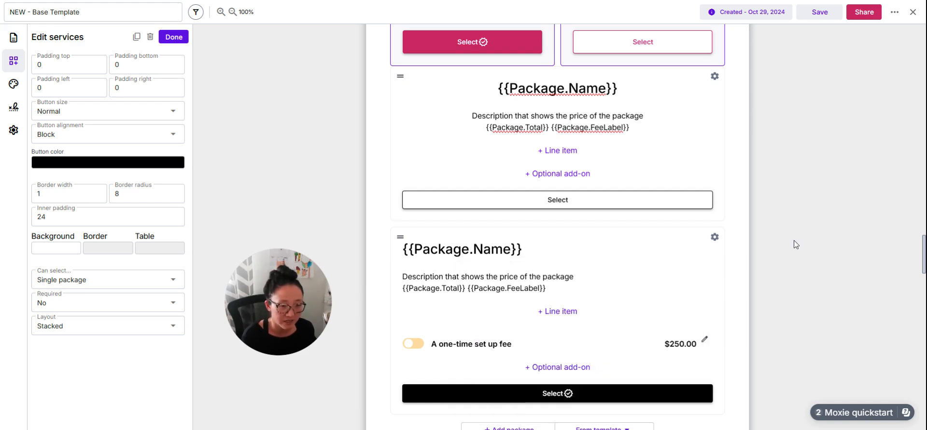
click(174, 37)
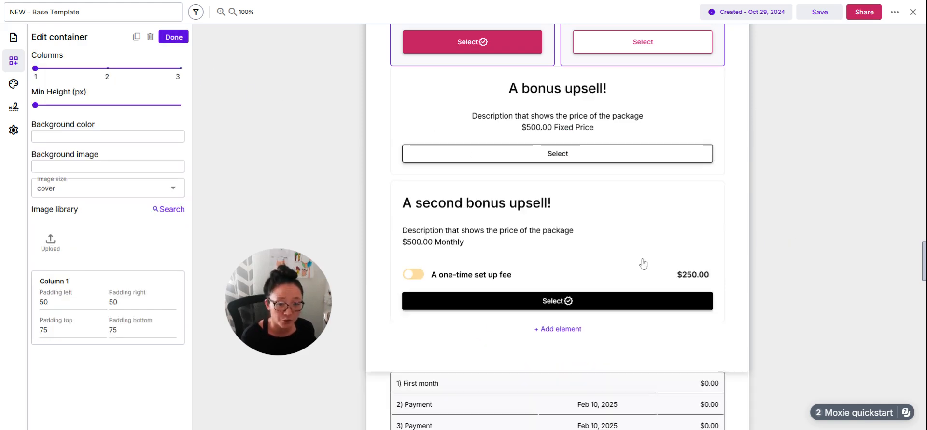
- Select the Option 2 package among the tailored engagement options instead of Option 1
scroll(726, 264, down, 3)
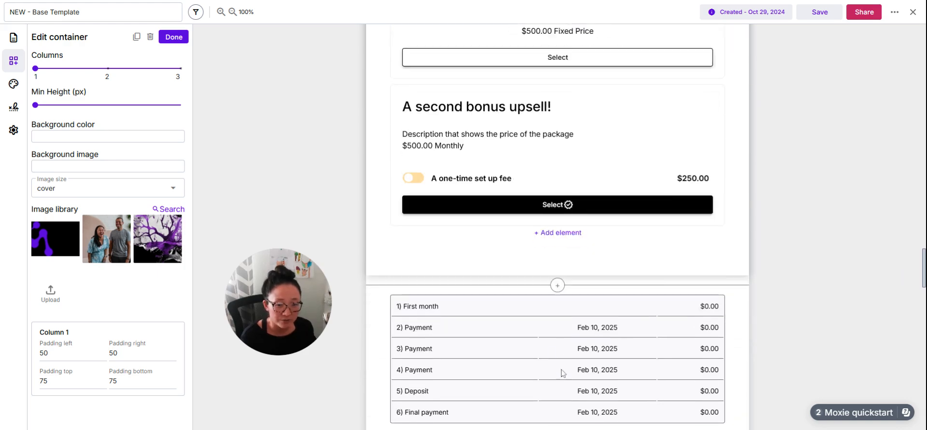
scroll(672, 321, down, 3)
scroll(627, 333, up, 10)
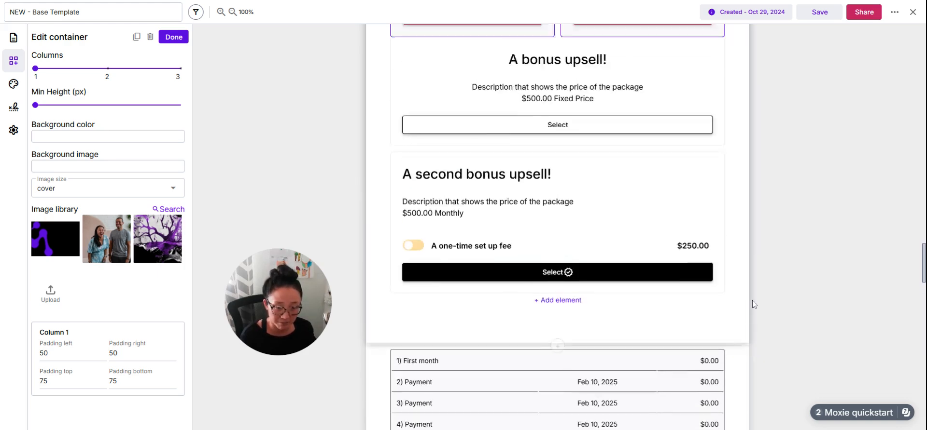
scroll(622, 343, up, 5)
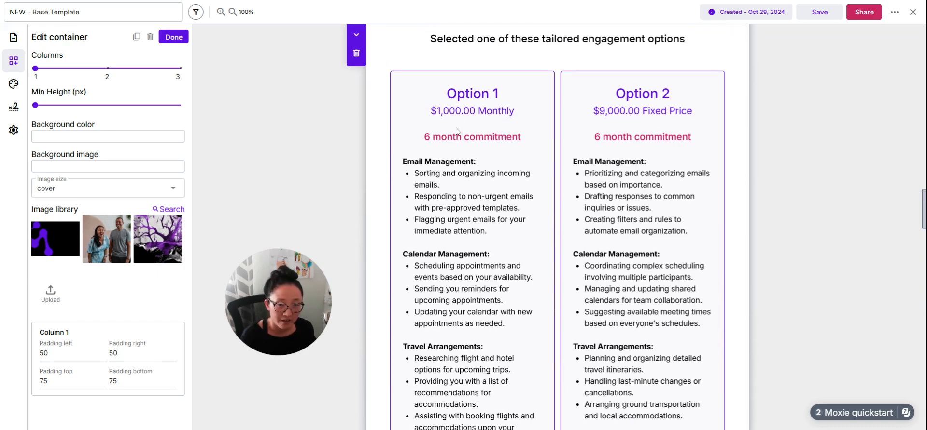
click(176, 38)
scroll(471, 208, up, 1)
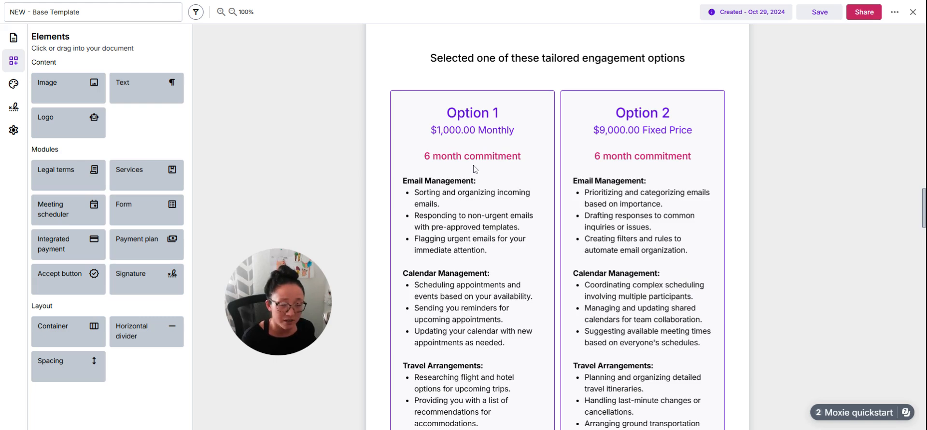
click(618, 129)
scroll(688, 240, down, 5)
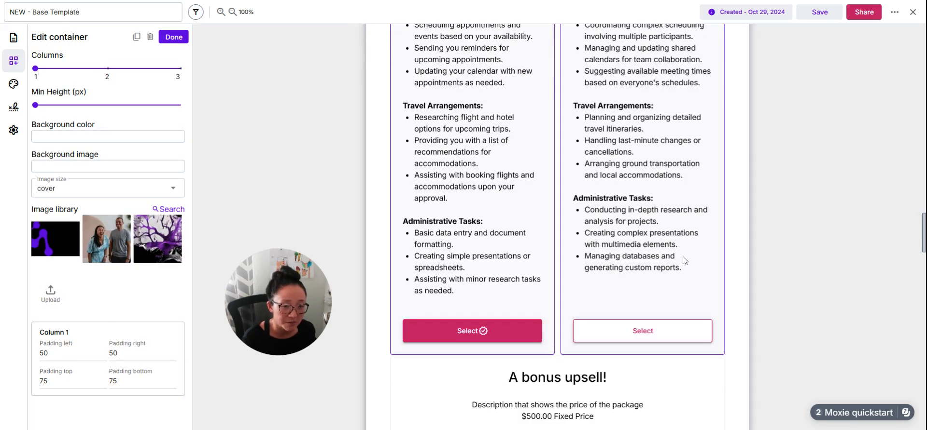
click(657, 340)
- Review the payment plan, the payment schedule, the card payment form and the contract terms further down the template
scroll(837, 334, down, 8)
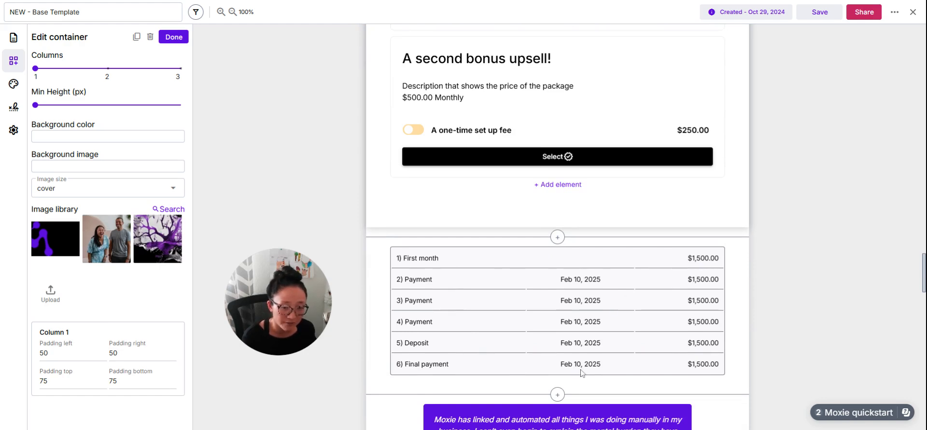
scroll(833, 287, down, 1)
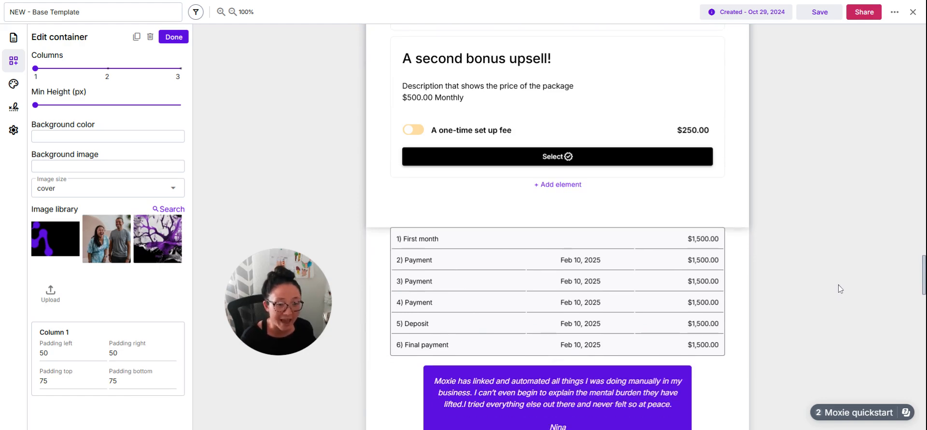
scroll(839, 292, down, 7)
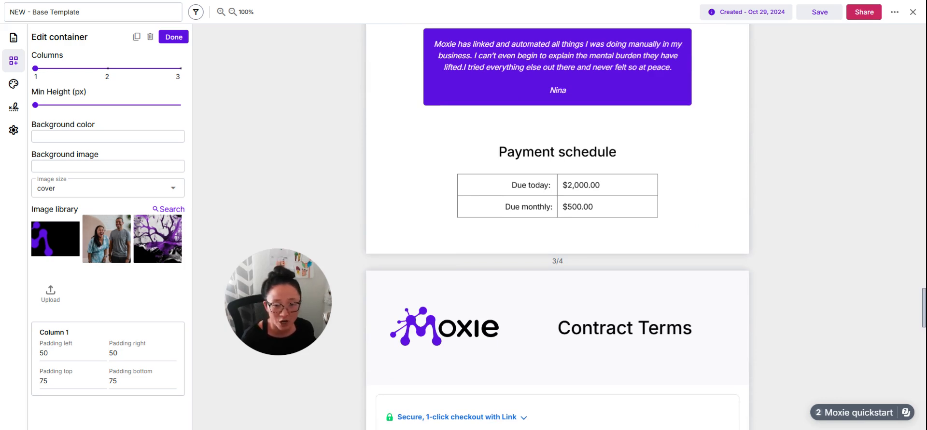
scroll(838, 290, down, 3)
scroll(784, 221, up, 3)
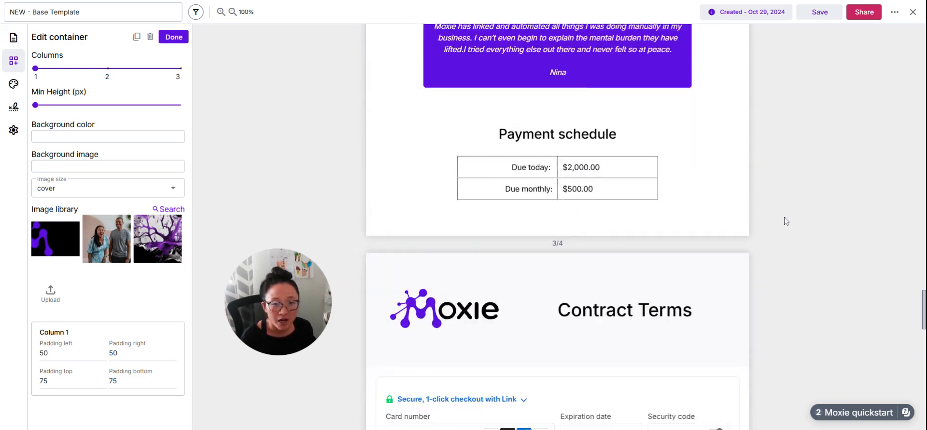
scroll(647, 180, down, 5)
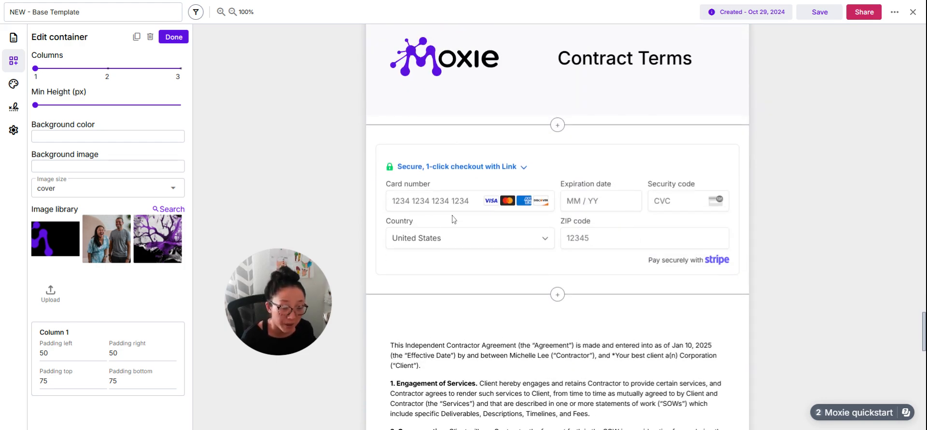
scroll(454, 224, down, 6)
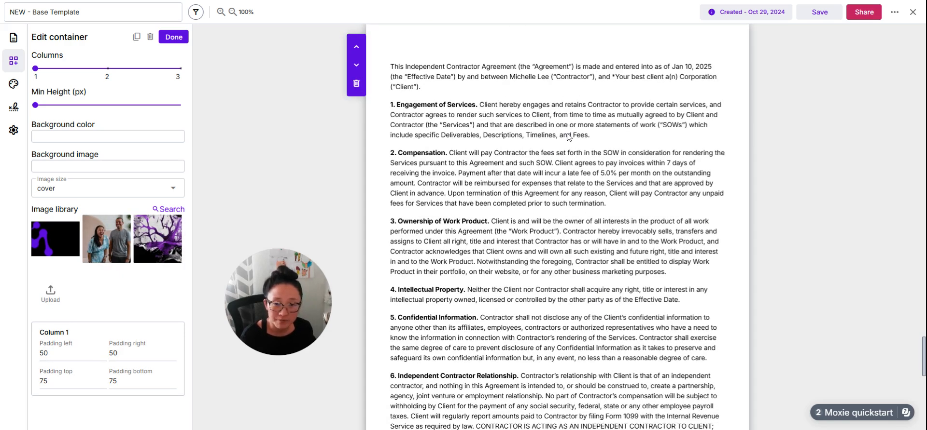
scroll(510, 311, down, 2)
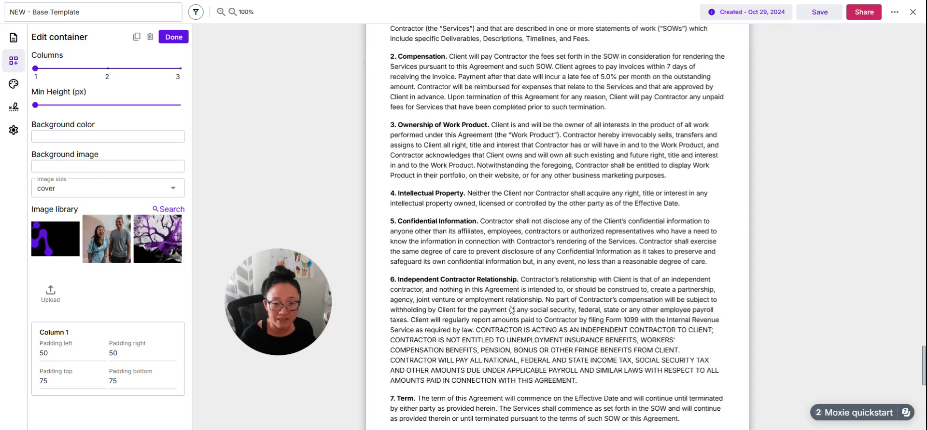
- Set the contract's payment terms to 15 days, and try the contract without legal terms before including them again
click(505, 232)
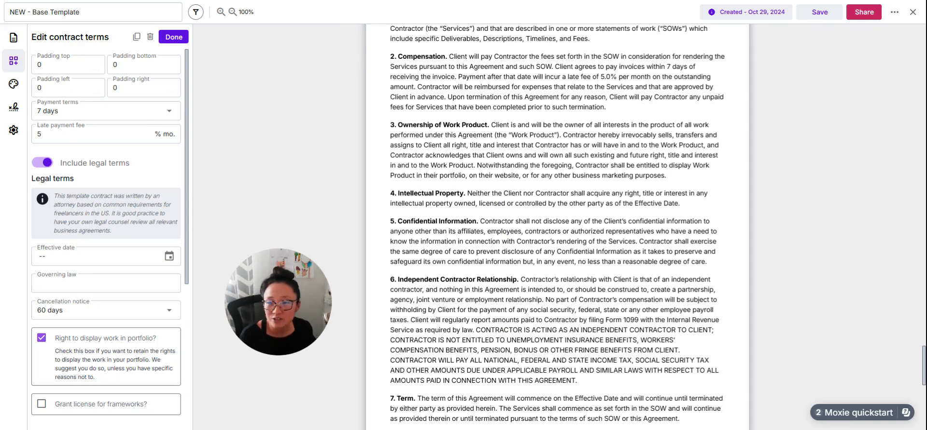
click(96, 111)
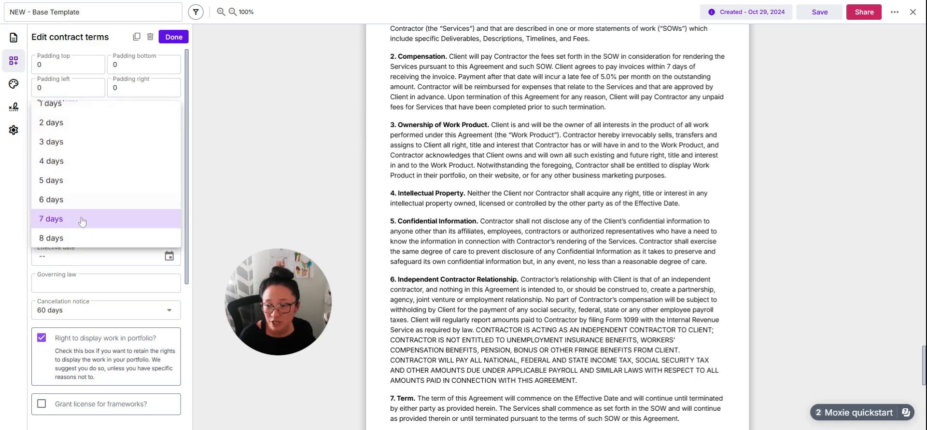
scroll(80, 212, down, 3)
click(53, 228)
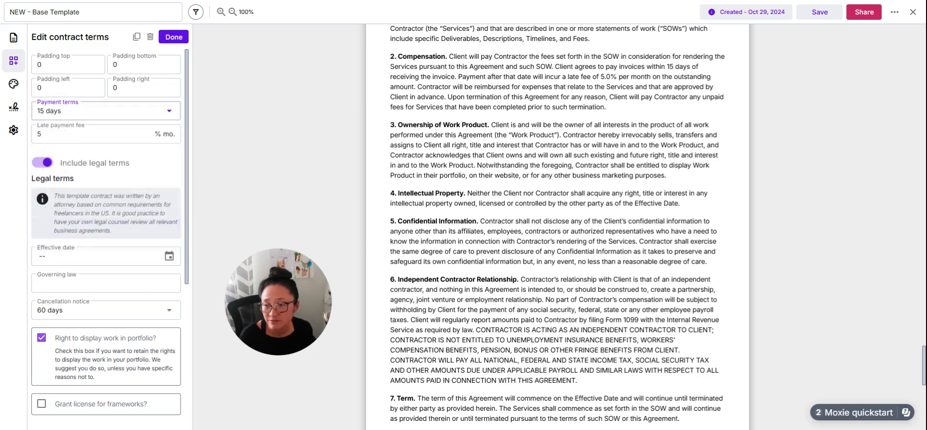
click(67, 170)
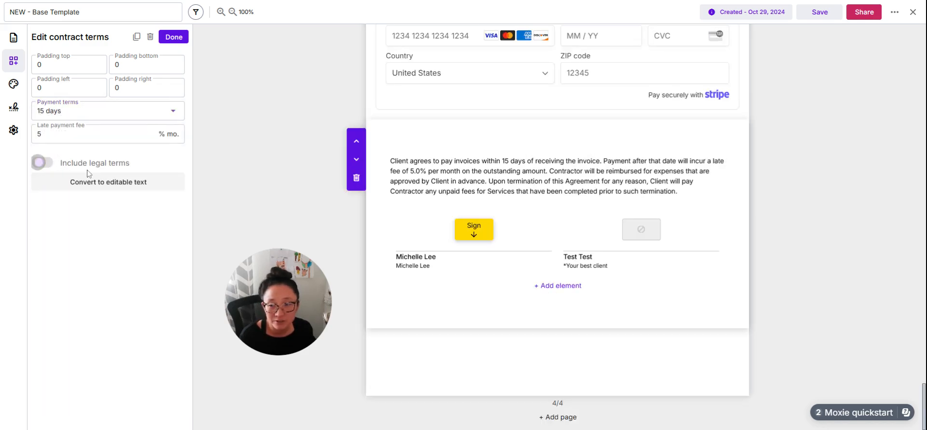
click(48, 165)
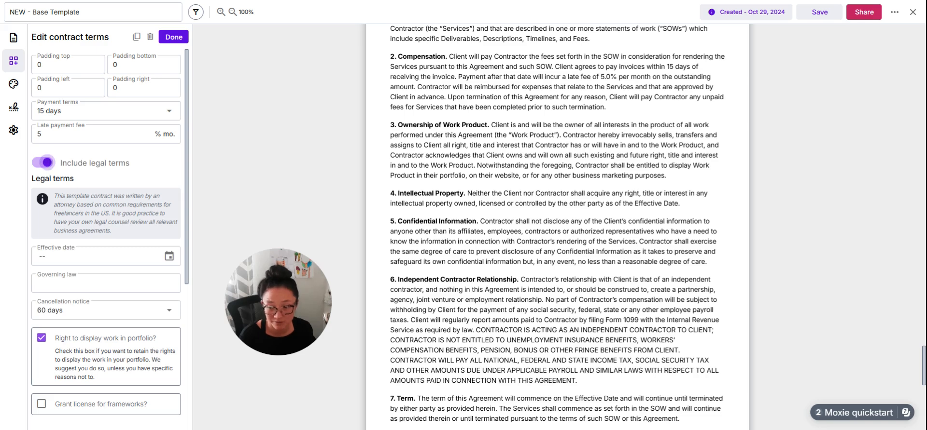
- Allow passing credit card processing fees to the client in the contract terms
scroll(125, 241, down, 2)
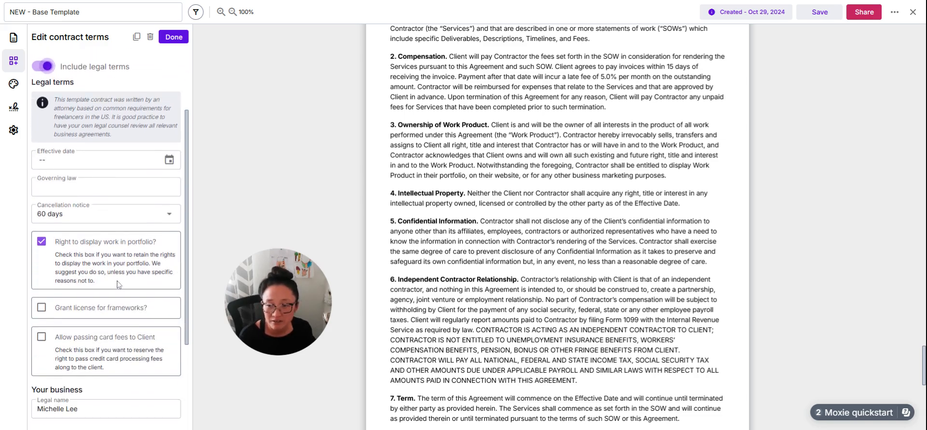
scroll(118, 285, down, 1)
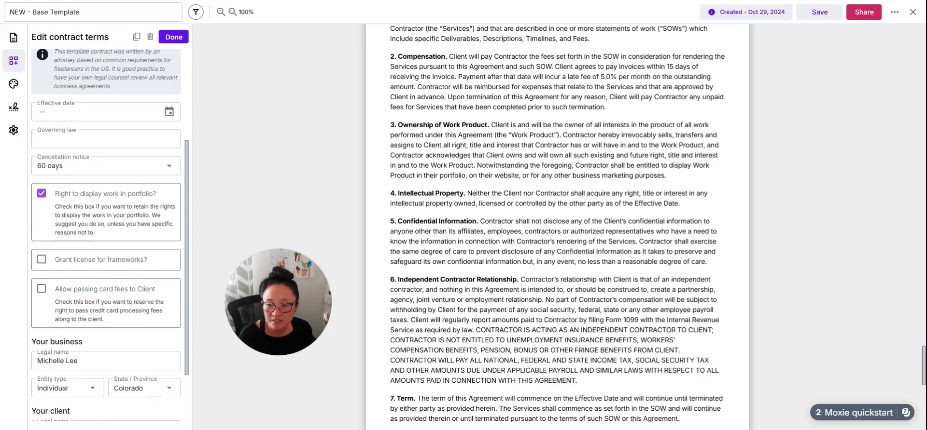
click(44, 290)
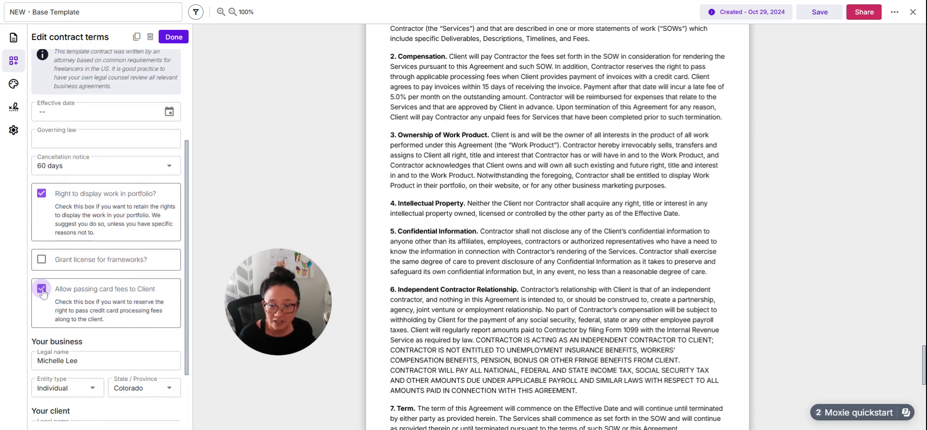
- Disallow passing card fees to the client in the contract terms and finish editing the terms
click(44, 289)
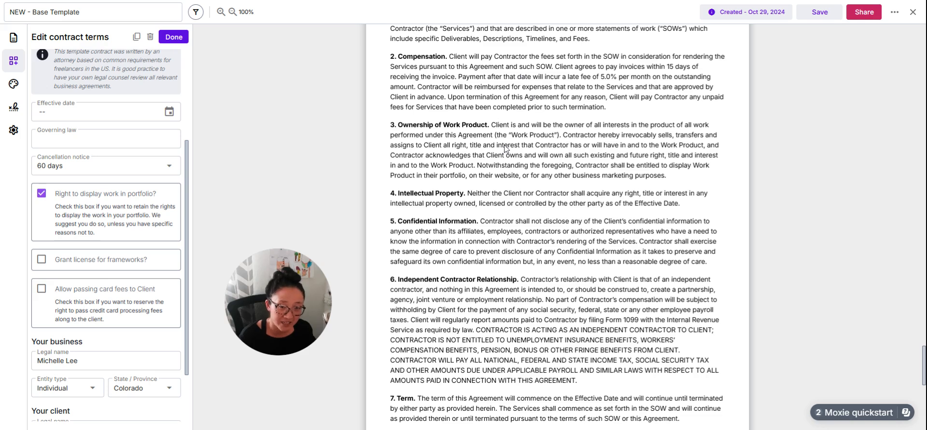
scroll(87, 285, down, 2)
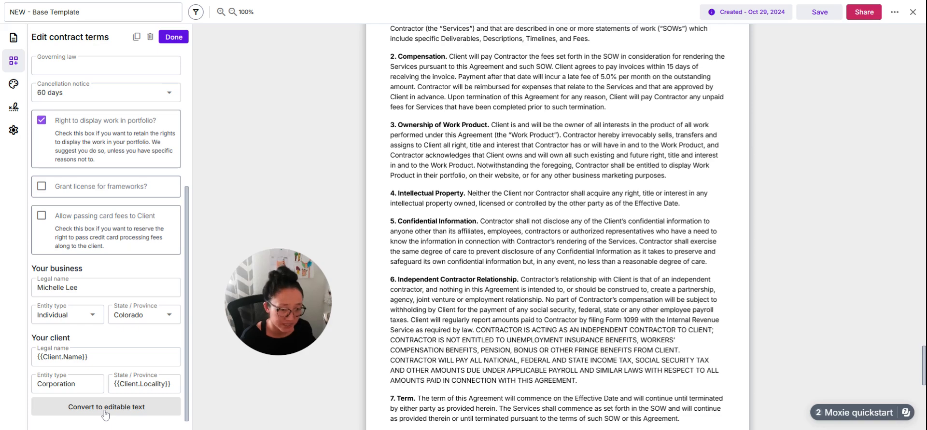
click(164, 42)
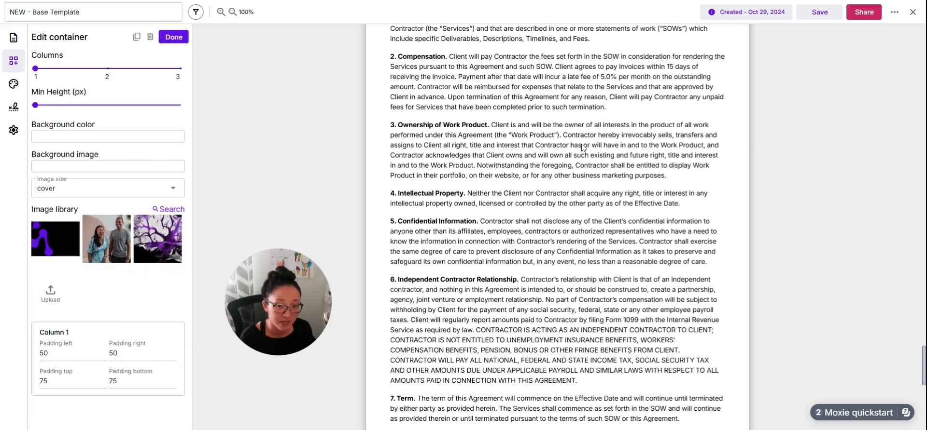
- Add the client's existing contact as an additional client-side signer of the agreement
scroll(627, 326, down, 15)
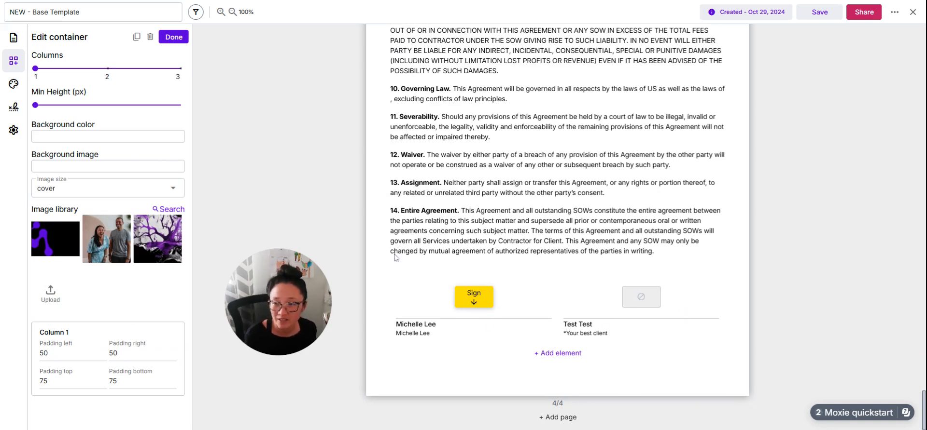
click(13, 106)
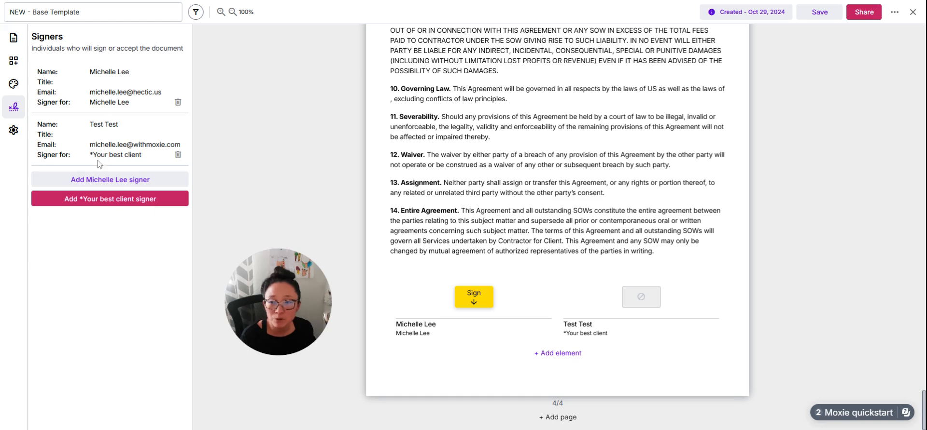
click(126, 199)
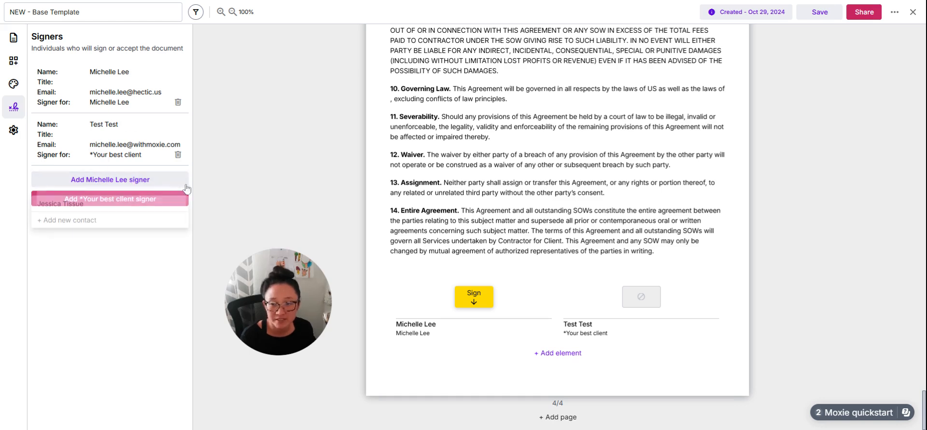
click(68, 204)
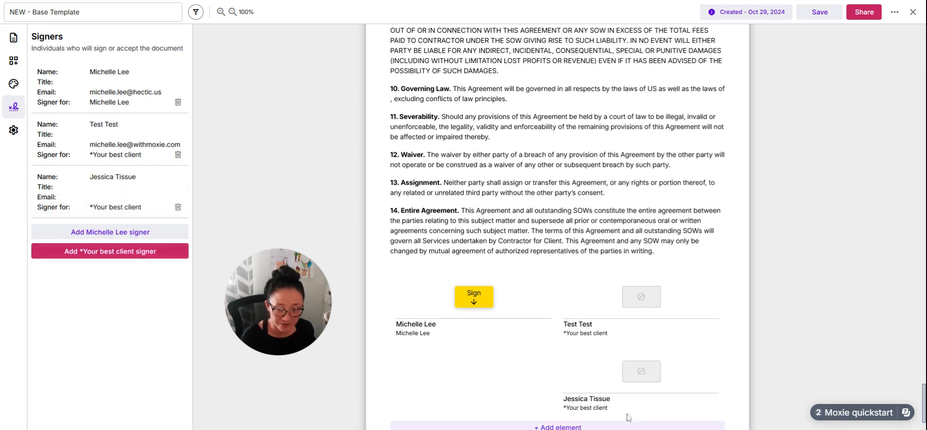
- Return to the payment plan area of the template and show the content, module and layout elements available for the document
scroll(682, 254, up, 15)
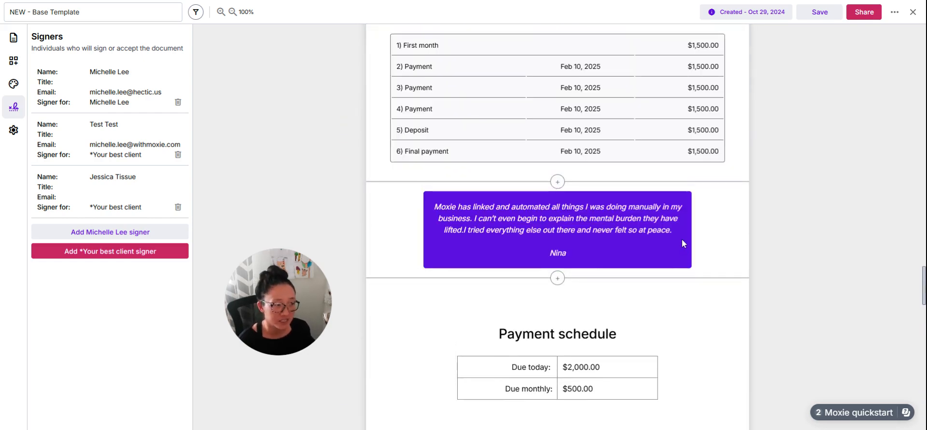
scroll(682, 243, up, 4)
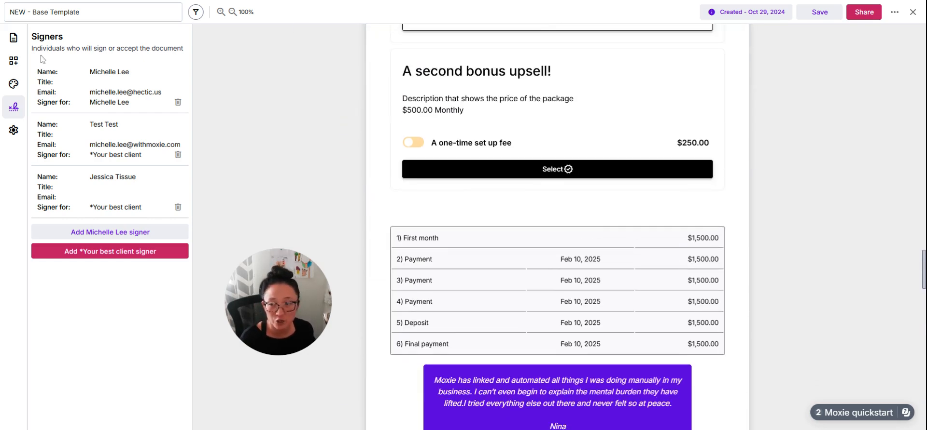
click(15, 62)
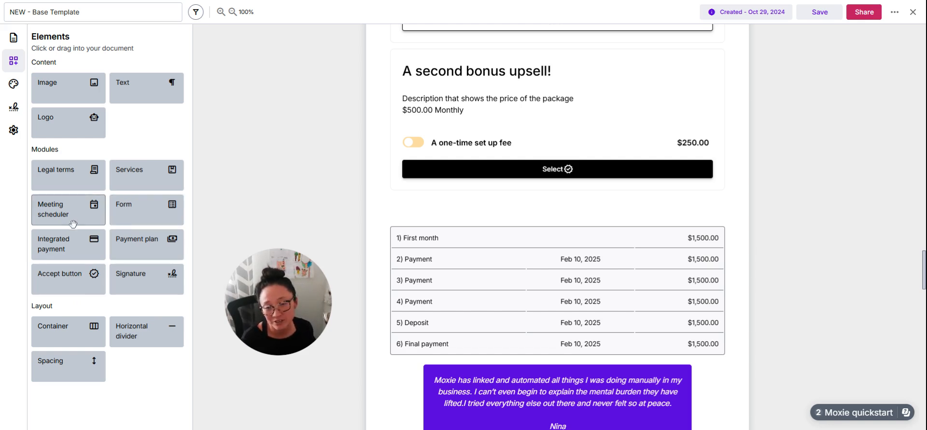
- Review the Option 1 and Option 2 engagement packages and the two bonus upsell packages below them
scroll(474, 192, up, 10)
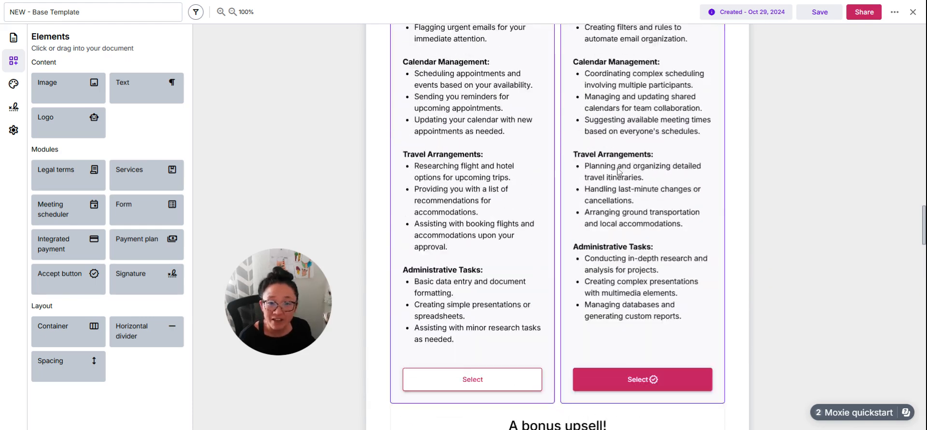
click(473, 192)
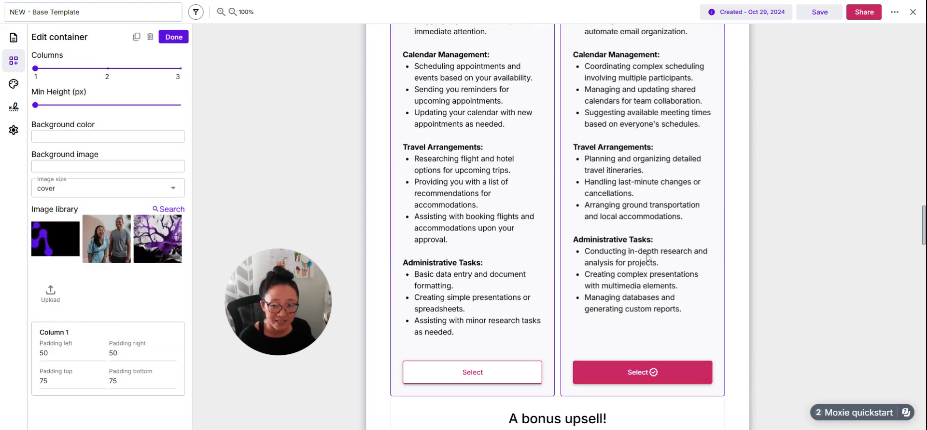
scroll(753, 236, up, 7)
scroll(754, 232, down, 2)
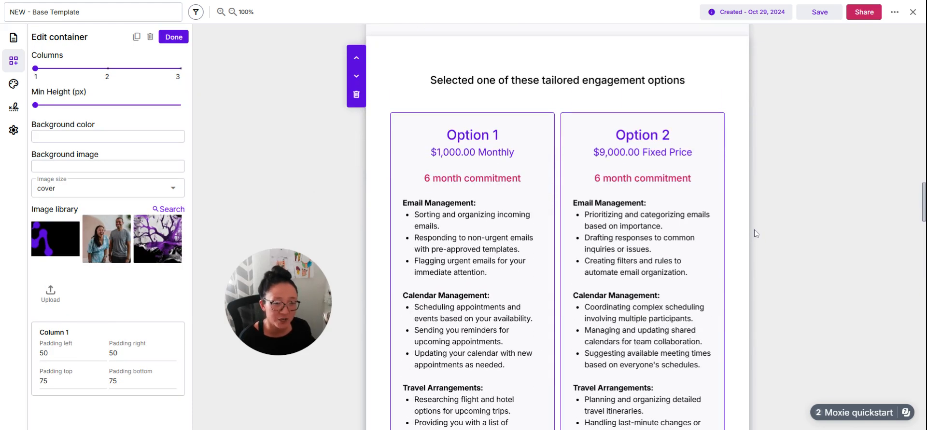
scroll(772, 225, down, 1)
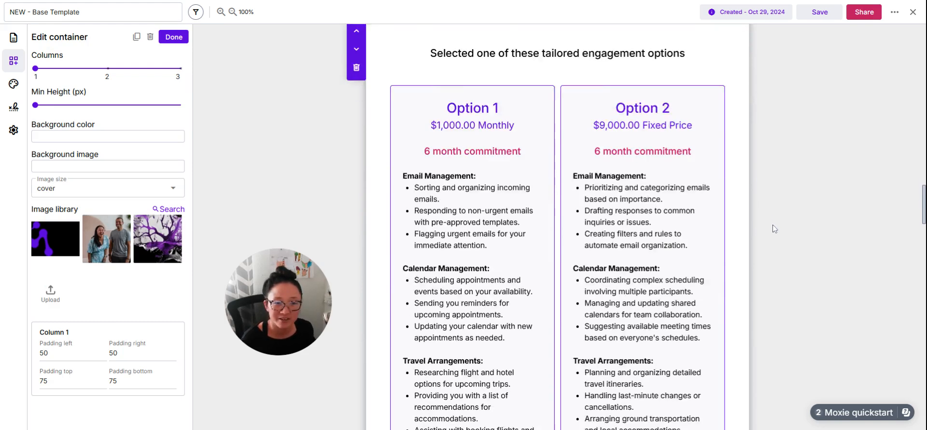
scroll(772, 225, down, 10)
scroll(645, 291, down, 3)
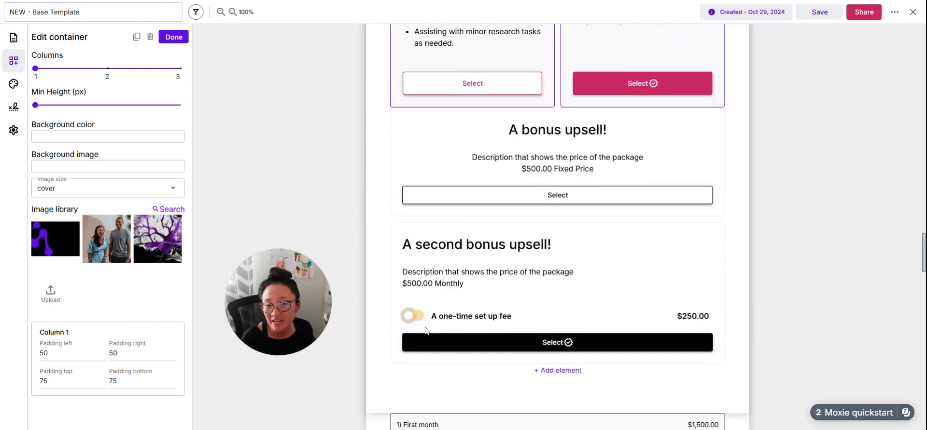